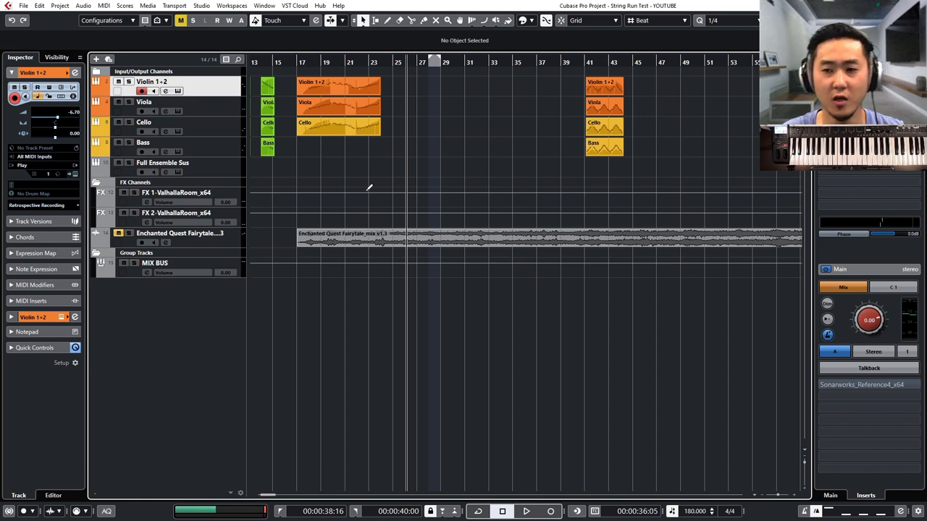
Step: Solo the Enchanted Quest reference audio and play it from its start at bar 17, then stop
left_click(349, 244)
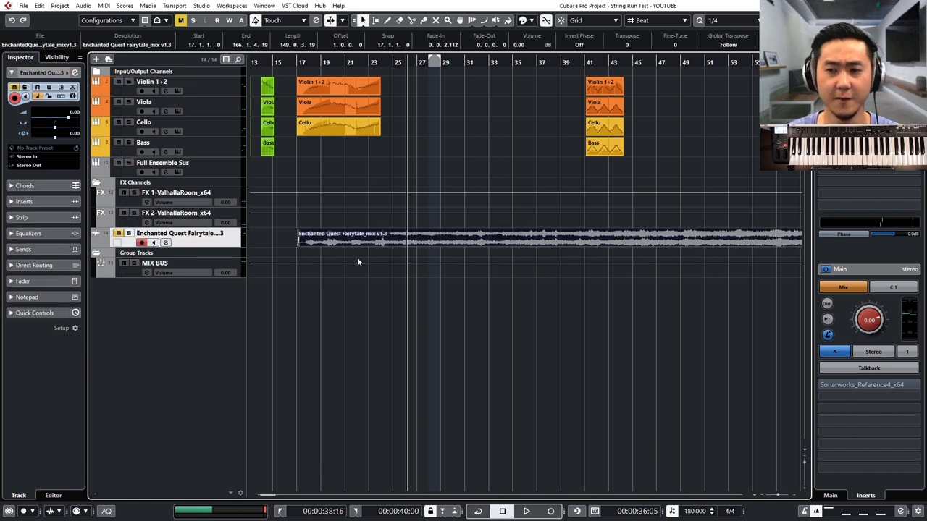
key("l")
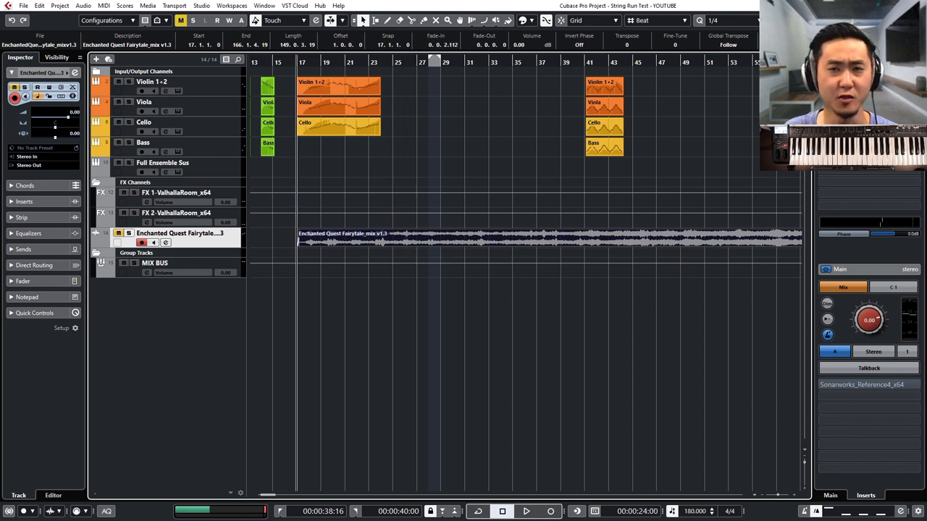
key("s")
key("space")
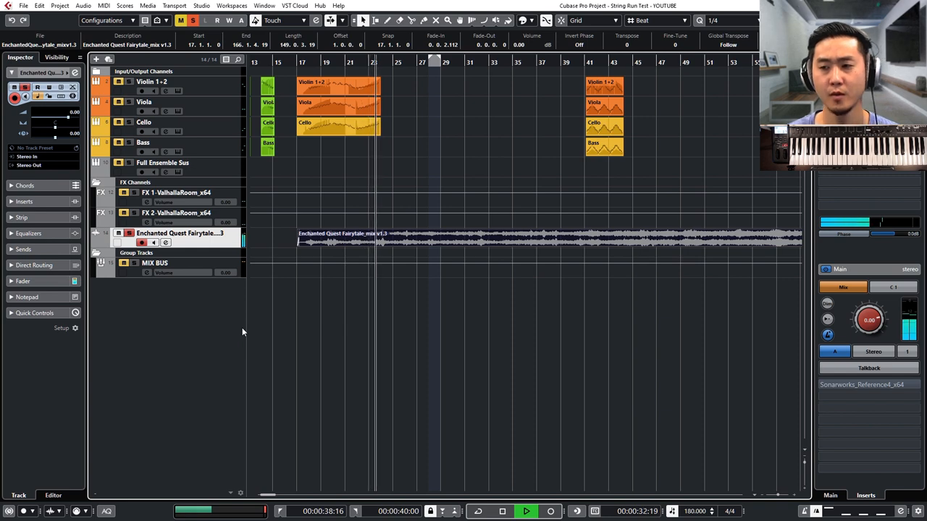
key("space")
Step: Audition the ending of the reference mix from around bar 158
key("g")
key("g")
key("g")
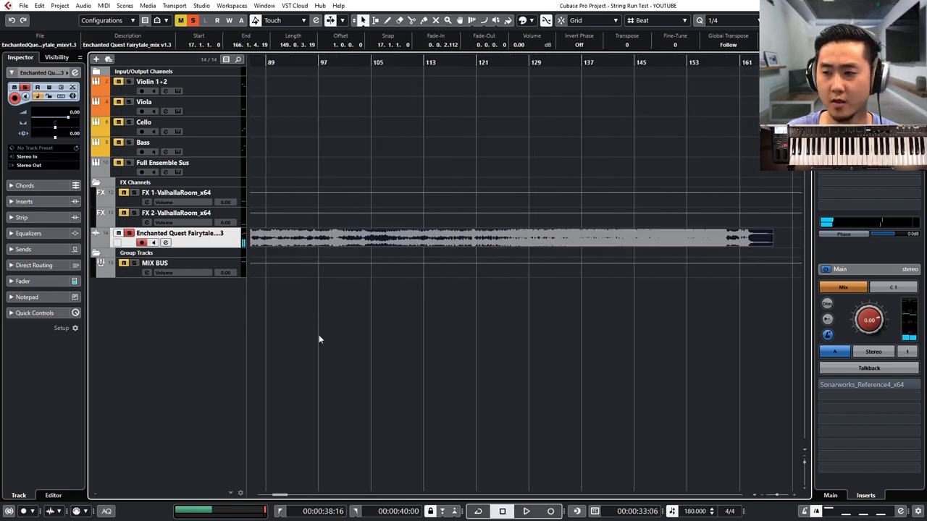
scroll(319, 339, "down", 5)
left_click(506, 62)
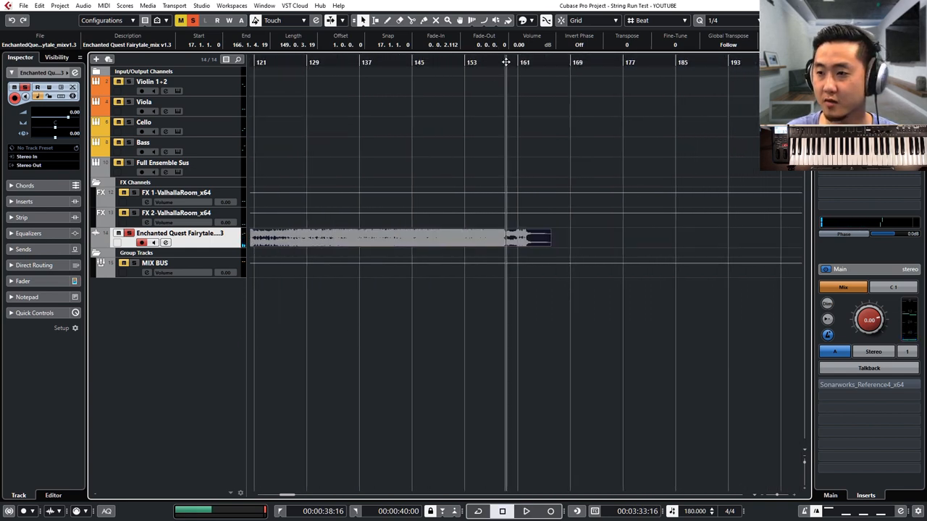
key("space")
key("h")
key("h")
key("h")
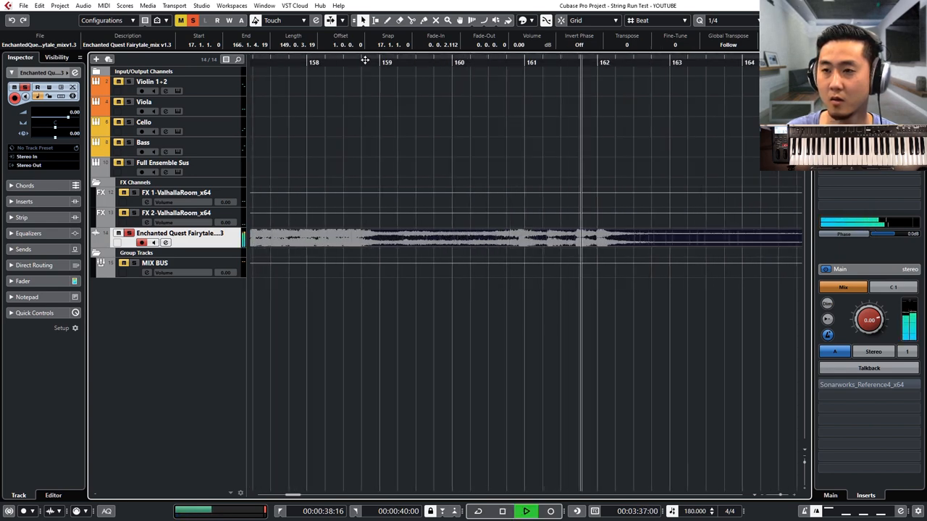
key("space")
Step: Return the play position to the string run parts near bar 17
key("g")
key("g")
key("g")
left_click(349, 64)
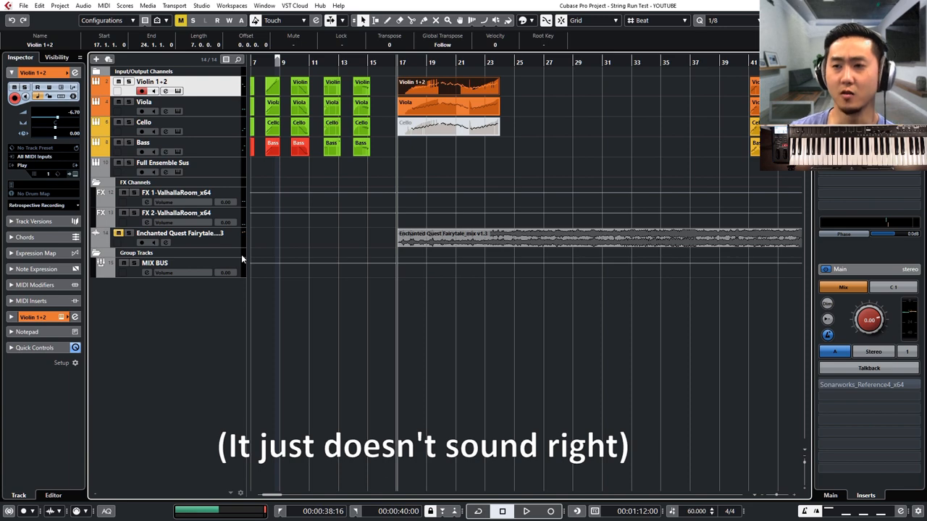
left_click(75, 176)
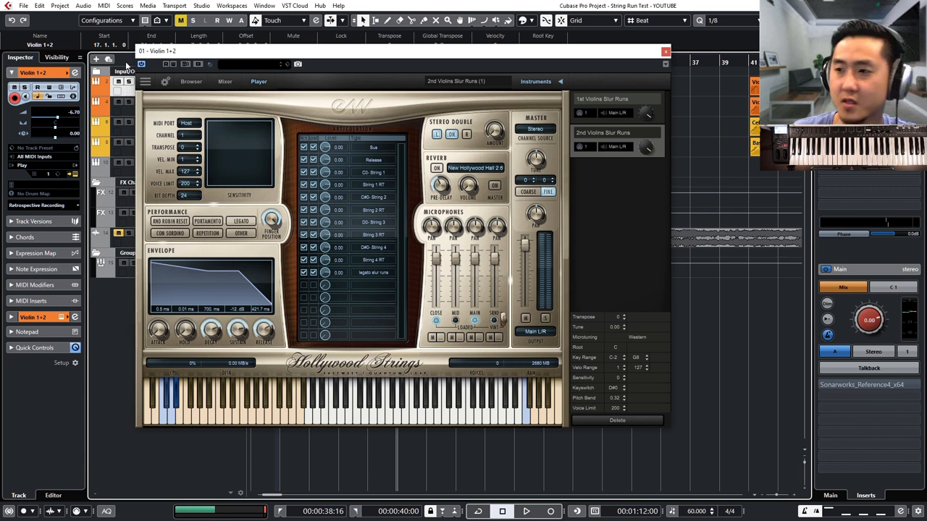
left_click(666, 51)
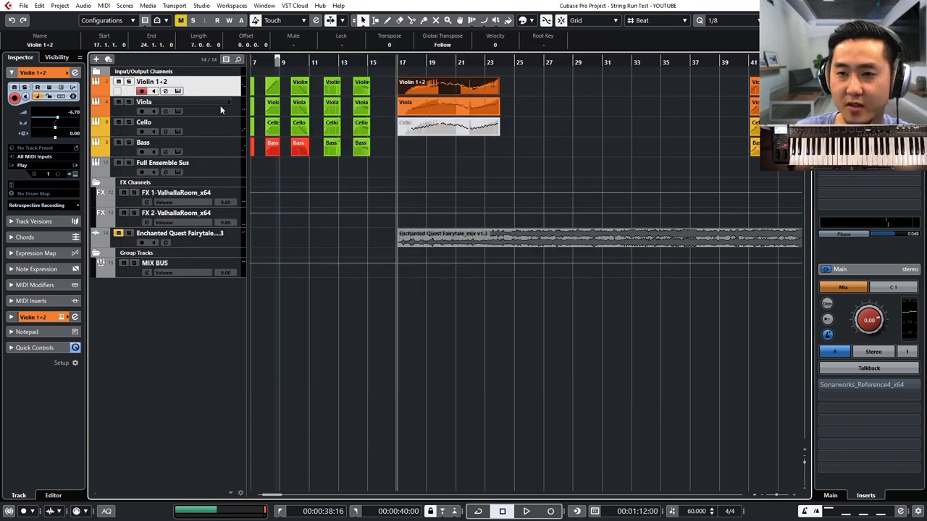
left_click(181, 102)
left_click(74, 175)
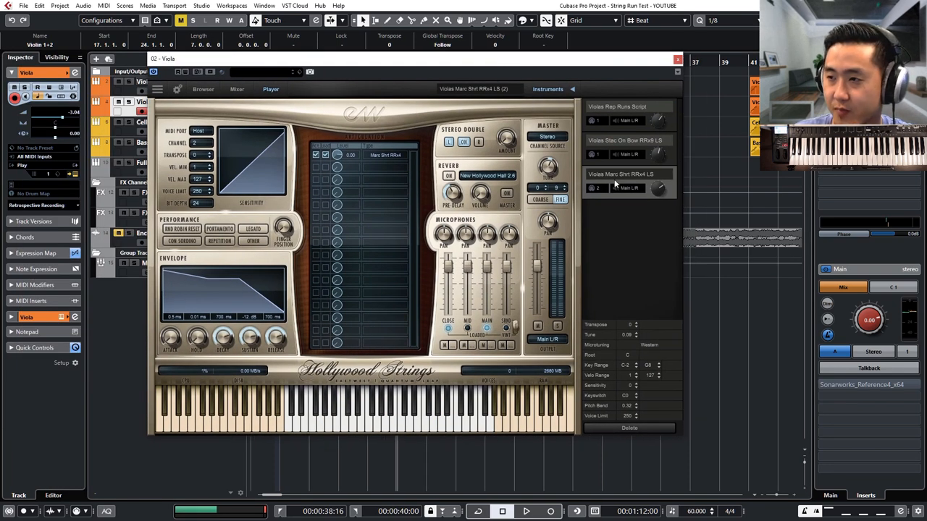
left_click_drag(615, 67, 625, 59)
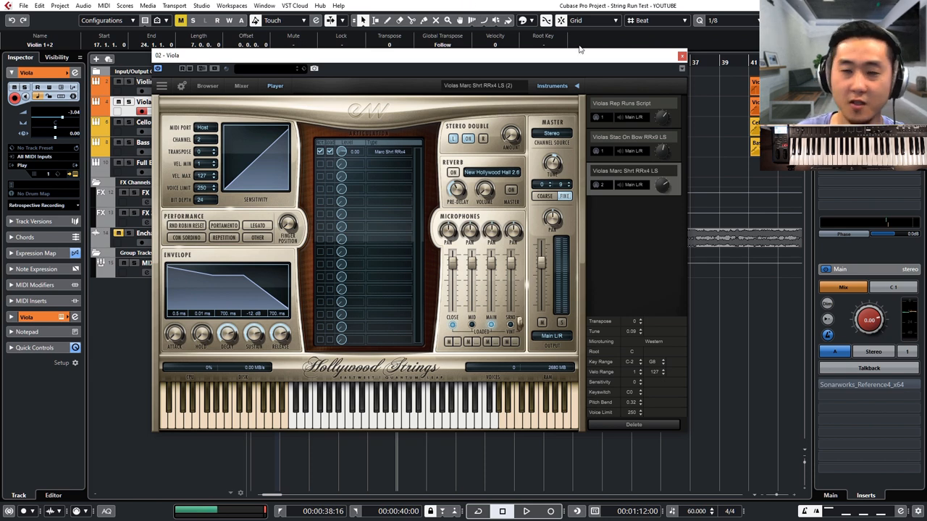
left_click(681, 57)
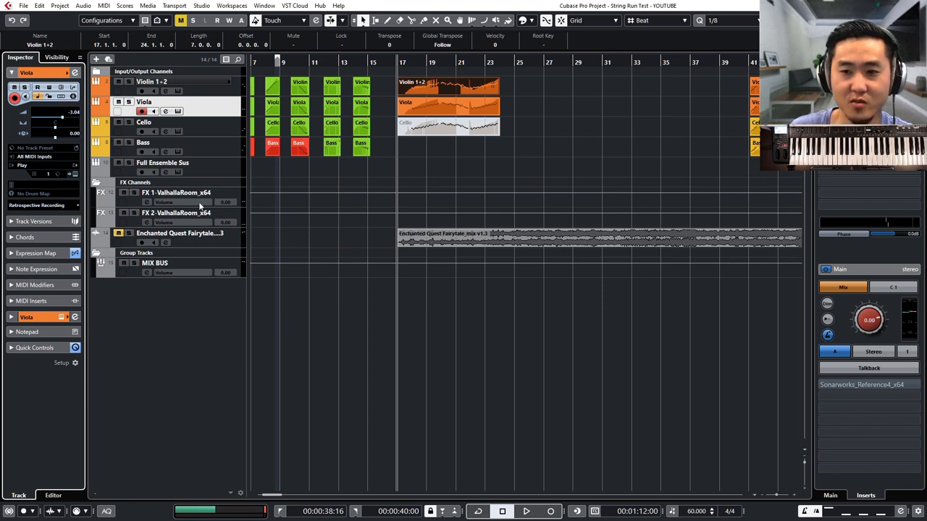
Step: Lower the Viola Hollywood Strings Envelope Release from 700 ms to about 500 ms
left_click(165, 111)
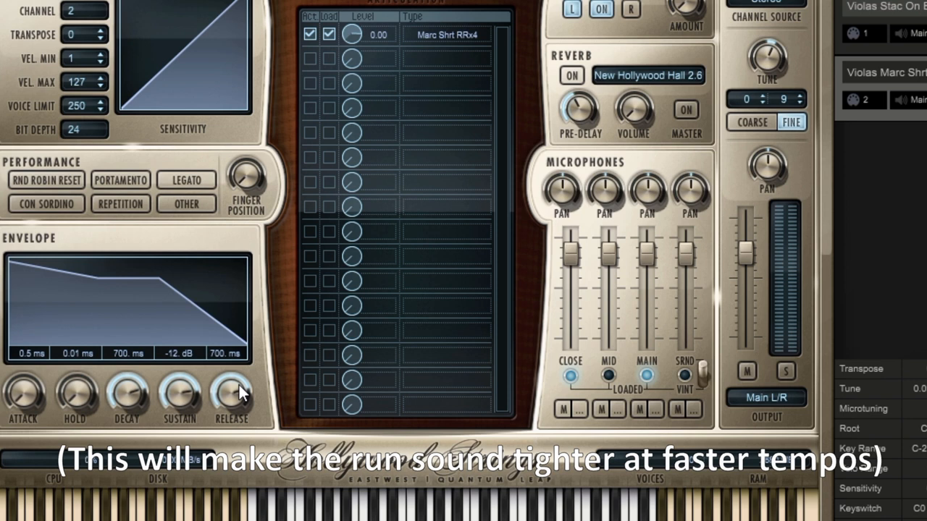
left_click_drag(238, 383, 237, 389)
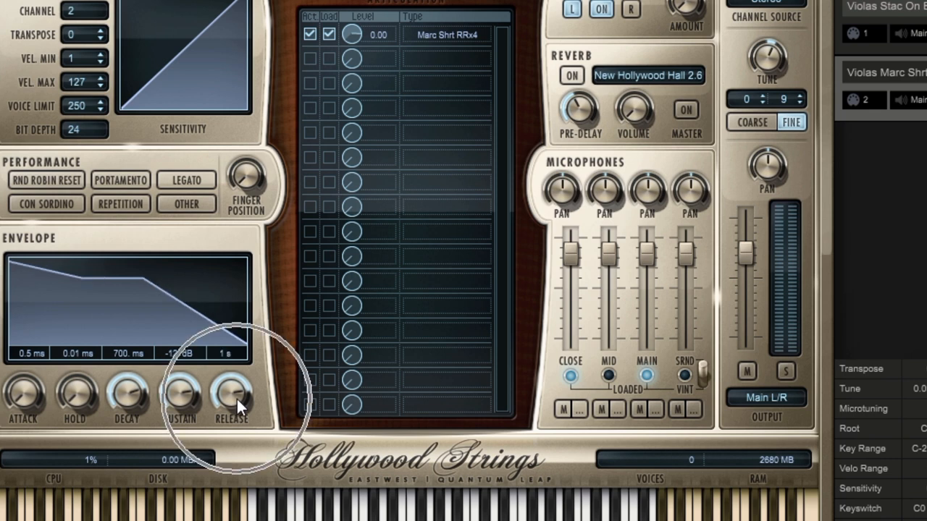
left_click_drag(237, 396, 241, 398)
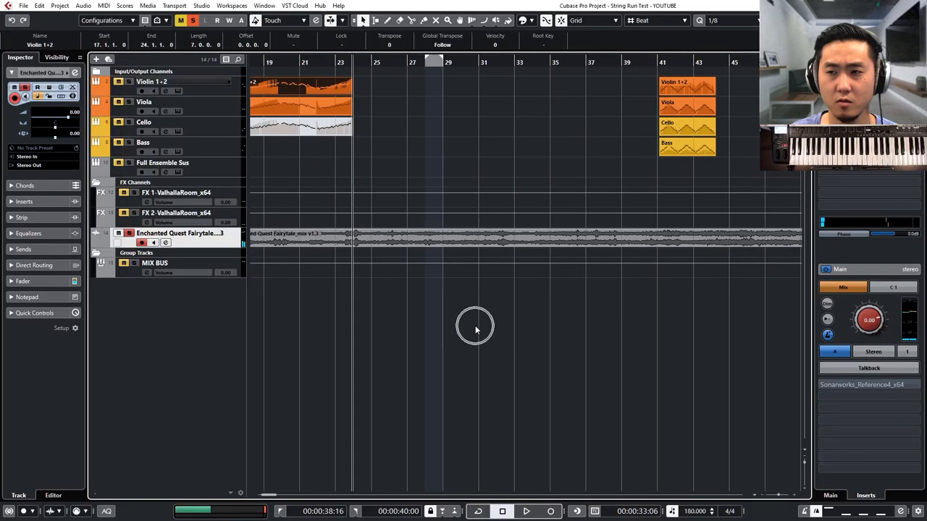
scroll(475, 325, "up", 2)
Step: Bring the Violin 1+2 and Viola run parts up together in the Key Editor and zoom in on the notes
left_click(425, 87)
left_click(379, 107, "shift")
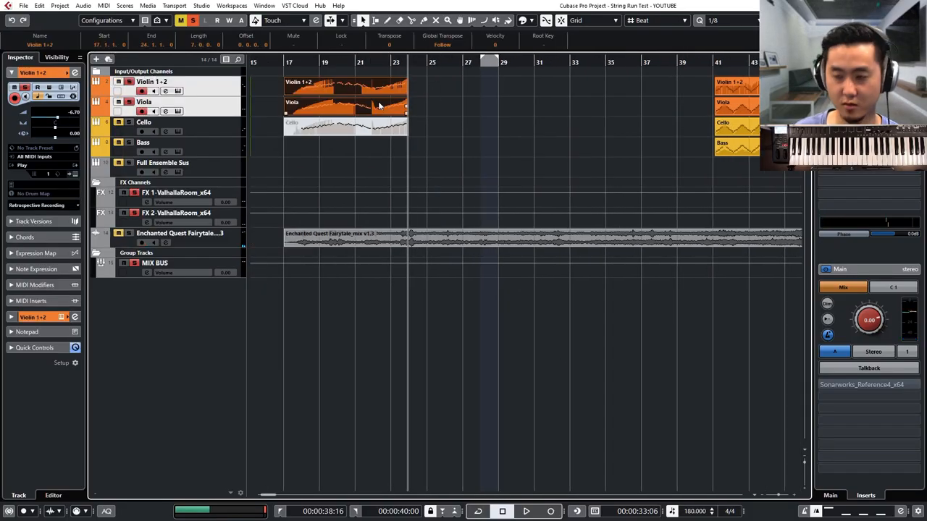
double_click(378, 107)
key("h")
key("h")
key("h")
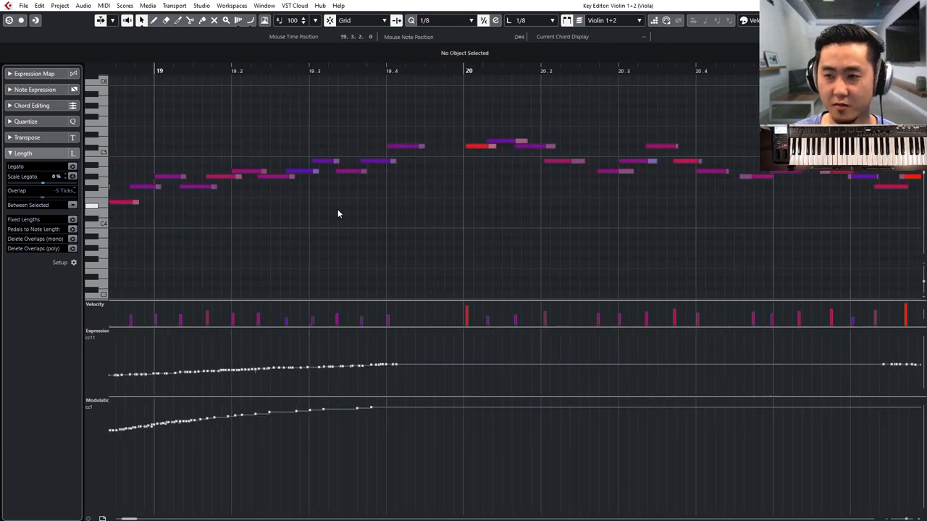
key("Return")
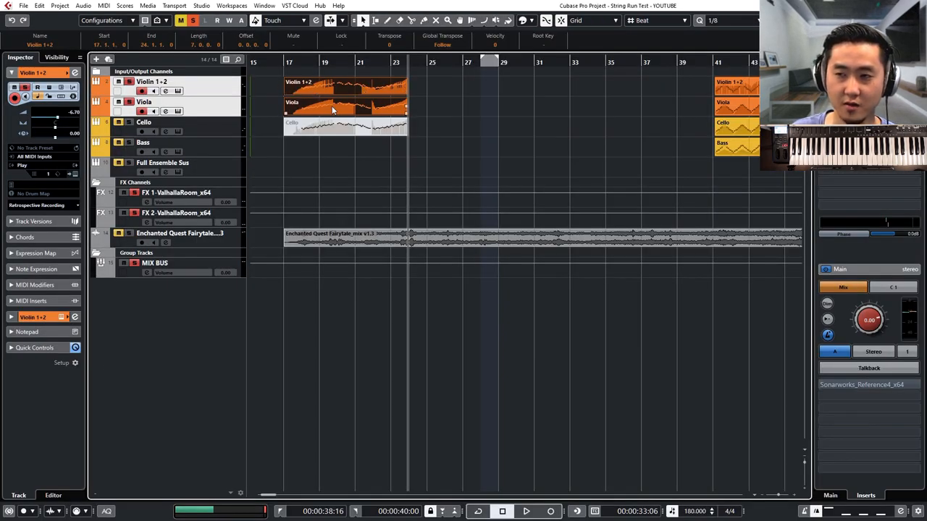
double_click(331, 109)
key("h")
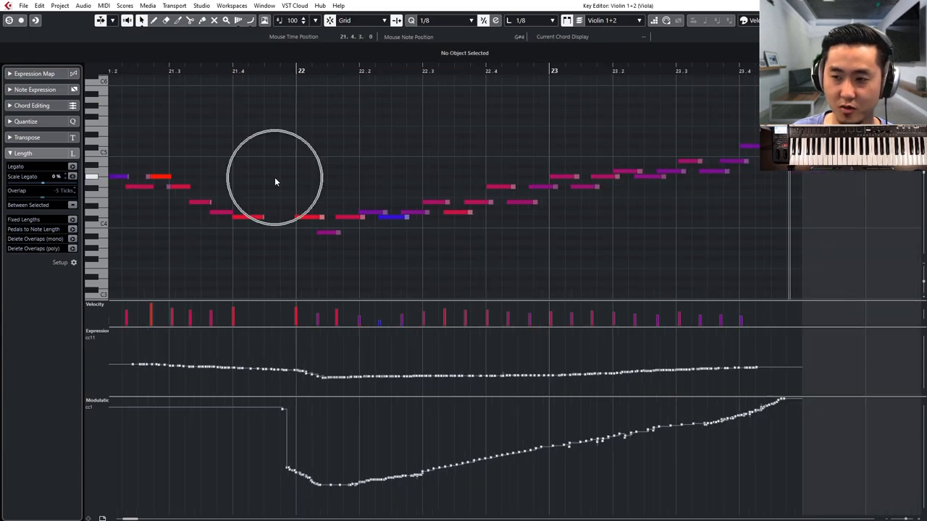
key("h")
key("h")
key("h")
scroll(278, 182, "up", 5)
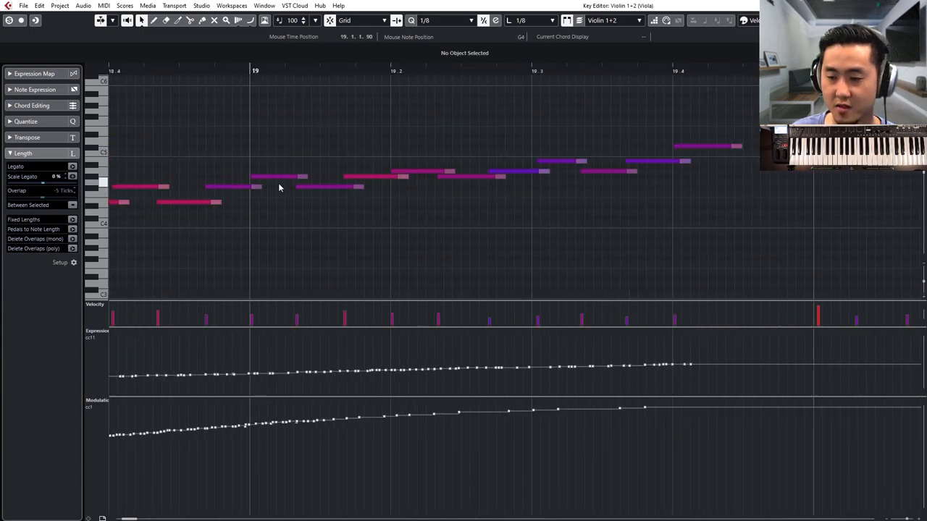
scroll(278, 183, "up", 5)
scroll(279, 187, "up", 2)
Step: Inspect the first note at bar 18, switch focus to the Viola part, then reopen the Violin 1+2 part alone
left_click(391, 217)
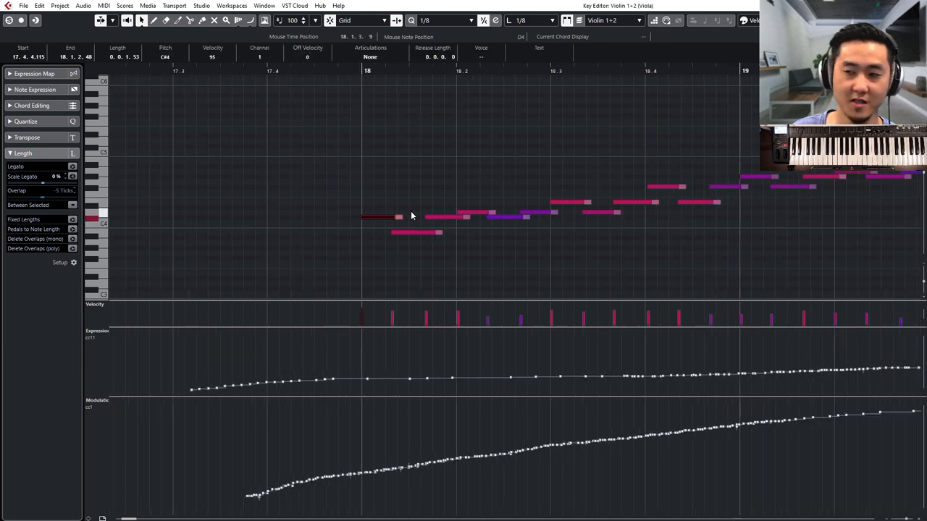
left_click(410, 229)
scroll(409, 229, "down", 2)
key("Right")
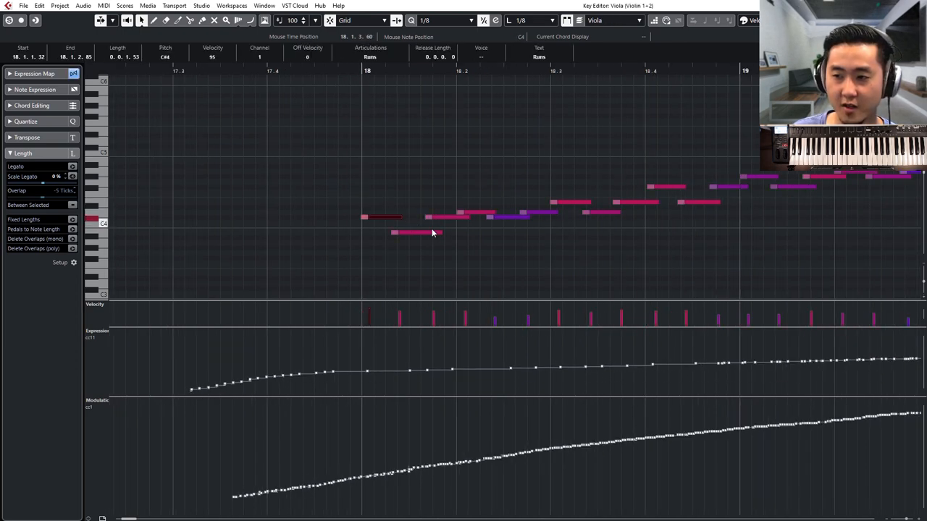
scroll(443, 209, "down", 3)
scroll(437, 205, "down", 3)
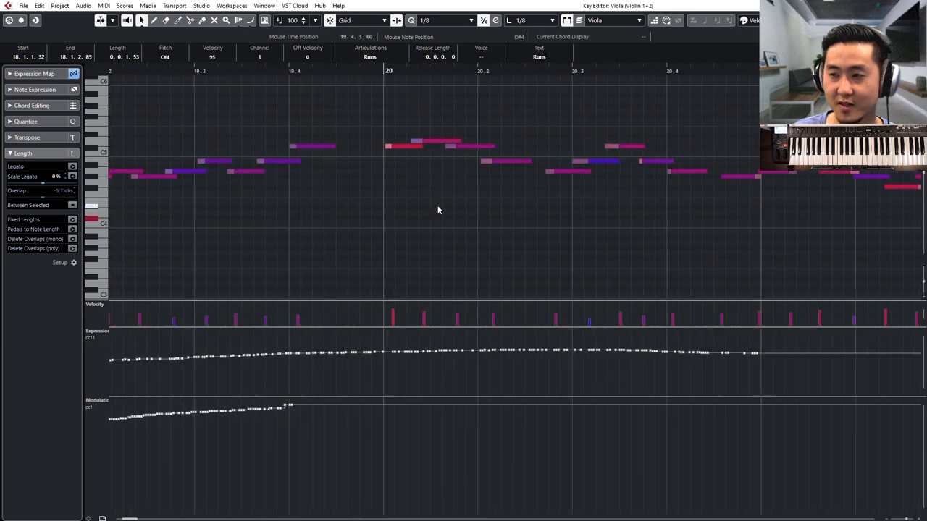
scroll(429, 206, "down", 3)
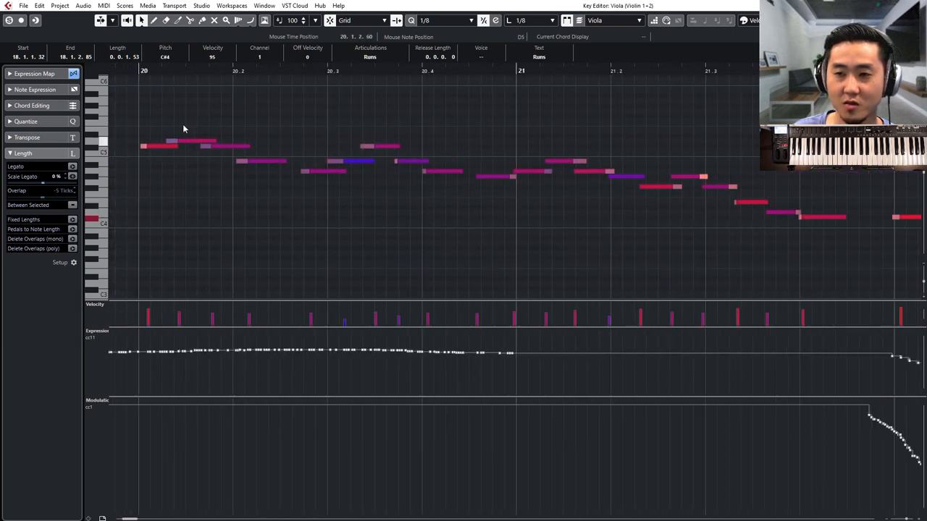
scroll(478, 188, "down", 4)
scroll(501, 189, "down", 4)
scroll(505, 187, "down", 3)
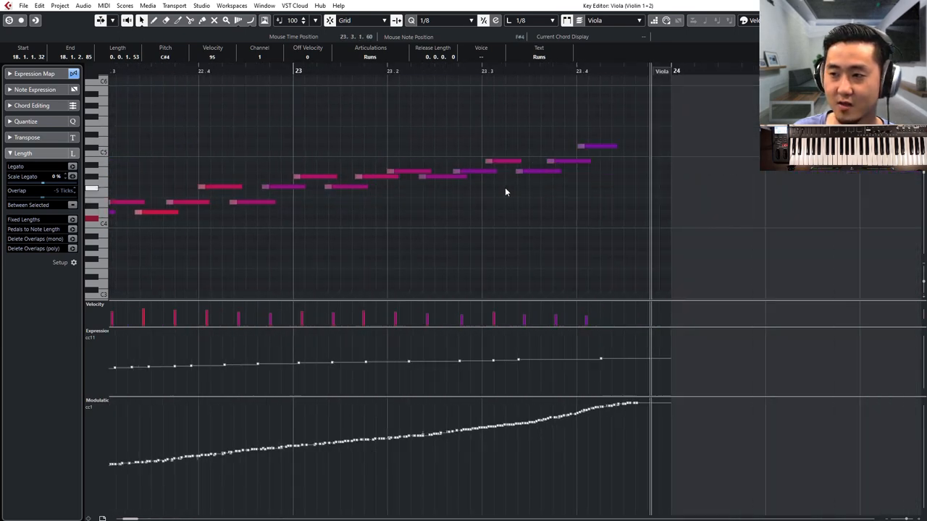
scroll(477, 183, "up", 6)
scroll(455, 186, "up", 4)
scroll(456, 187, "up", 4)
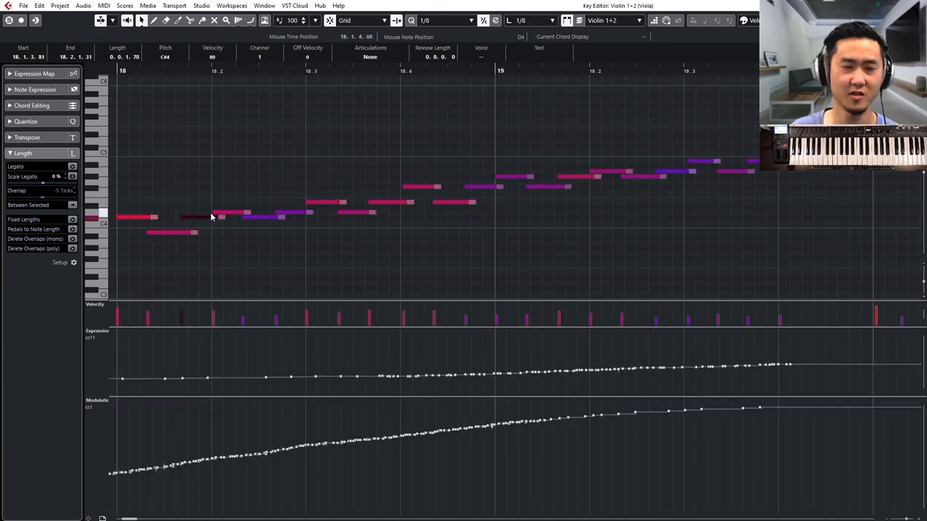
key("Return")
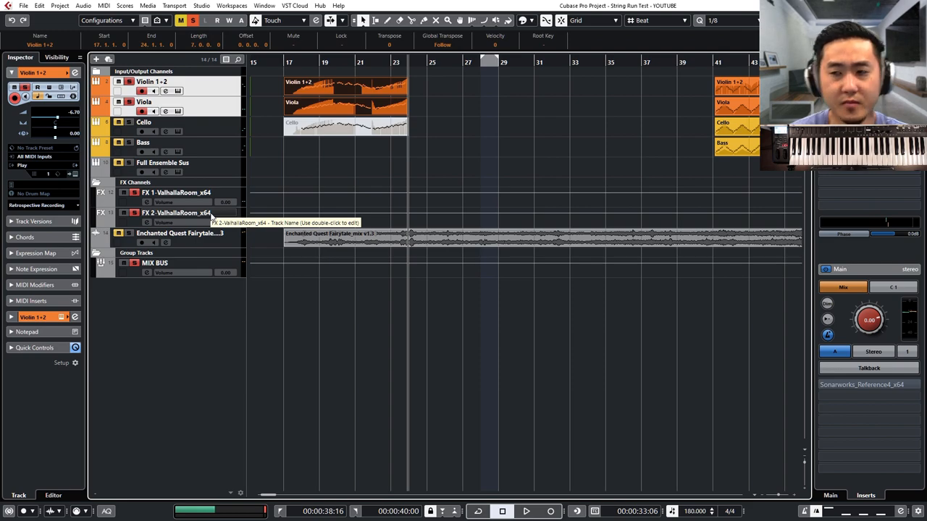
double_click(322, 87)
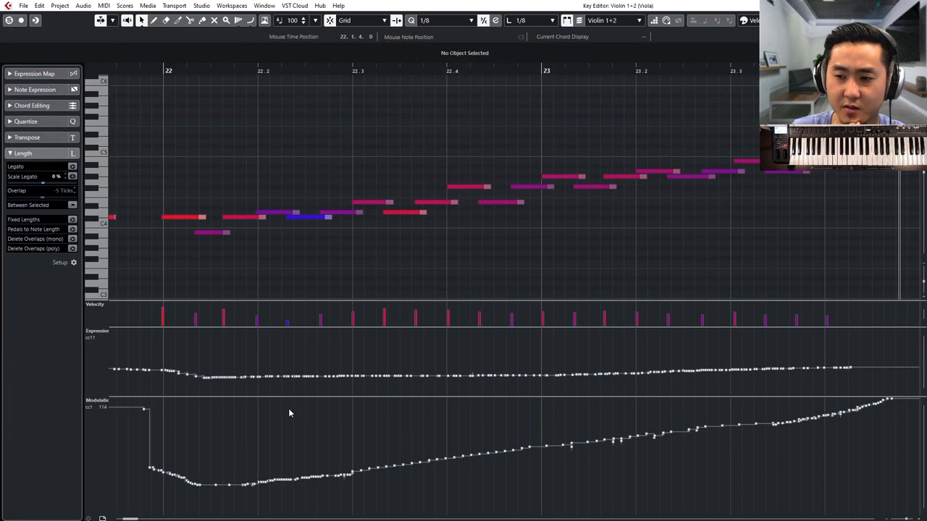
Step: Switch the editor's active part to Viola to compare its curves, then close it and park playback near bar 27
key("g")
key("g")
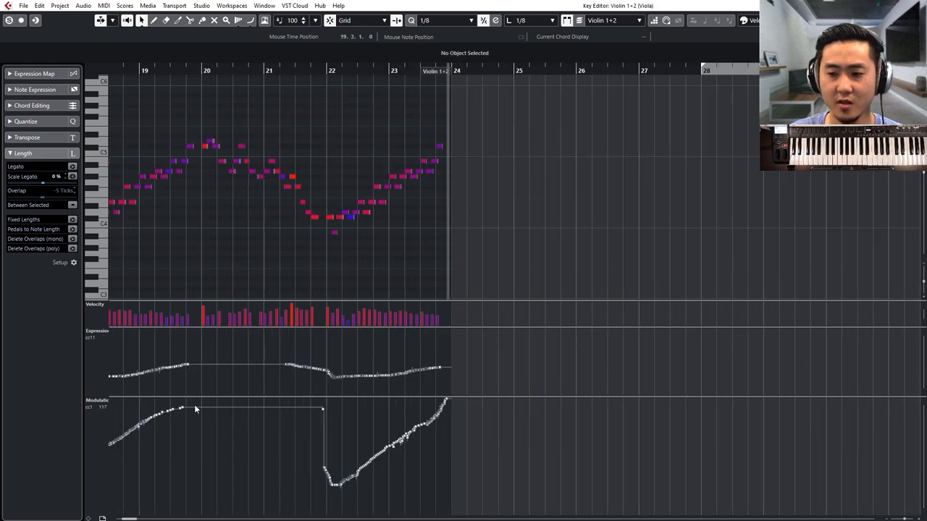
scroll(194, 409, "left", 3)
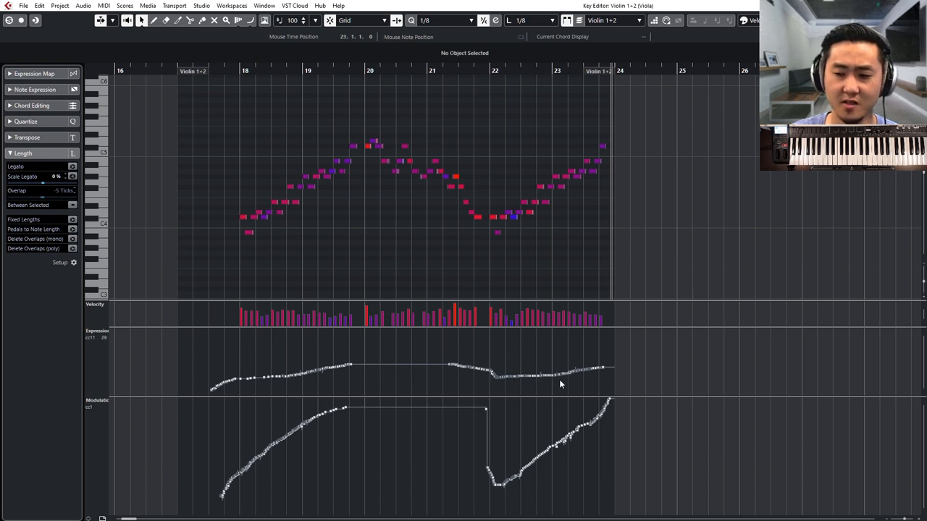
left_click(628, 20)
left_click(612, 38)
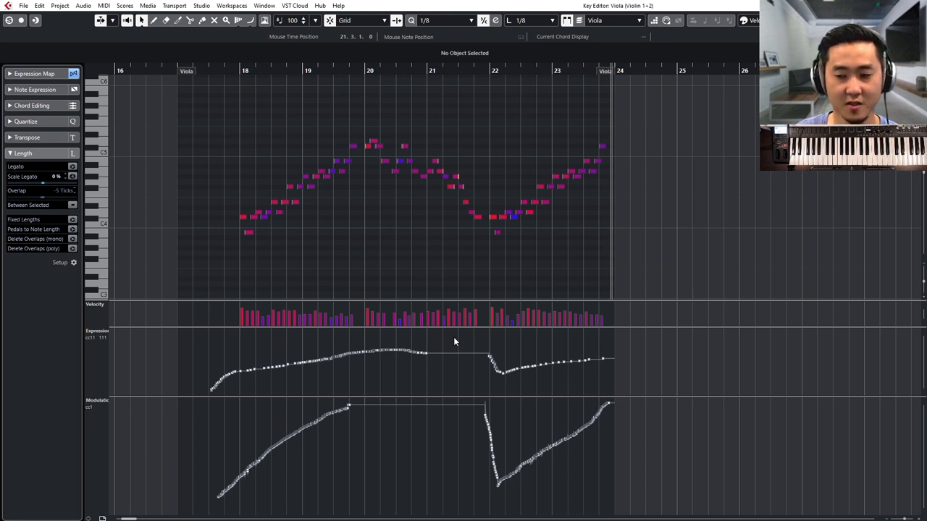
key("Return")
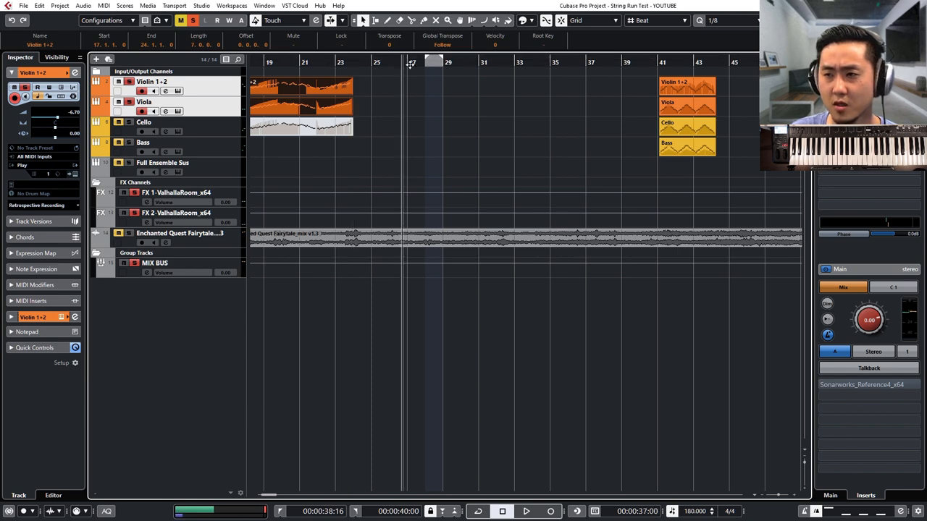
left_click(408, 62)
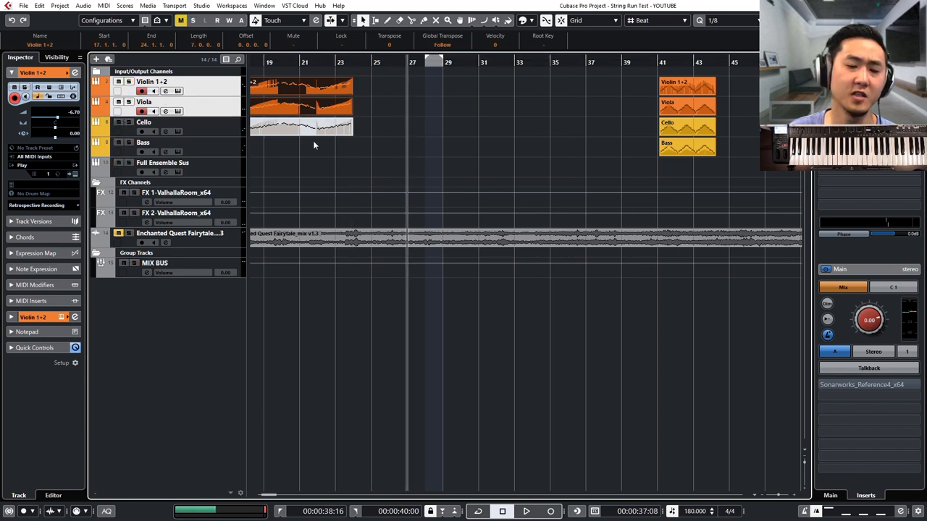
Step: Deactivate the tempo track for a fixed 60 BPM and place the play position at bar 28
key("h")
key("h")
key("g")
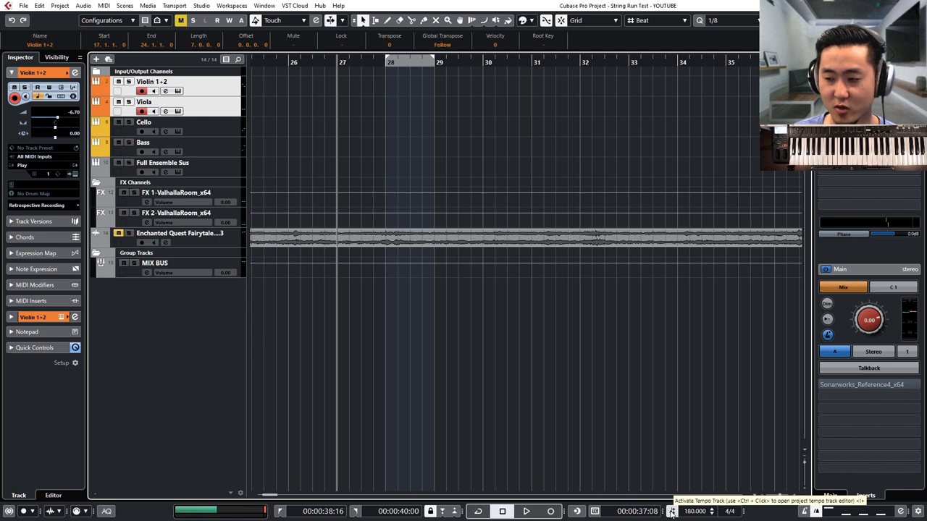
left_click(672, 511)
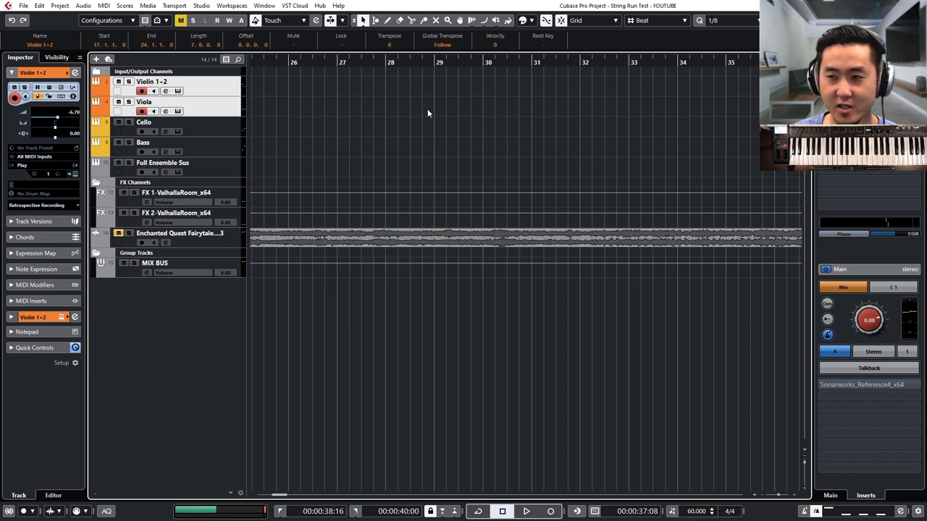
left_click(384, 64)
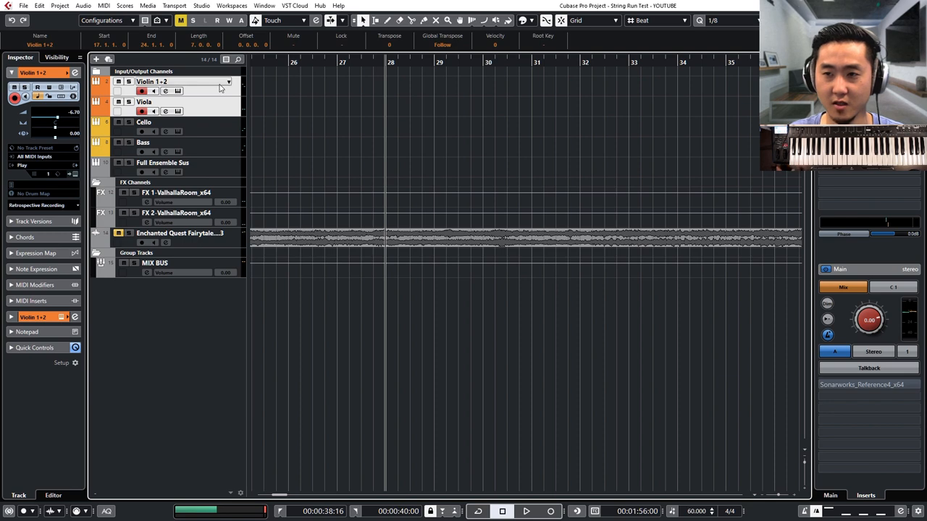
Step: Record a new Violin 1+2 run from bar 28 to about bar 33 at the slower tempo
key("Up")
key("KP_Multiply")
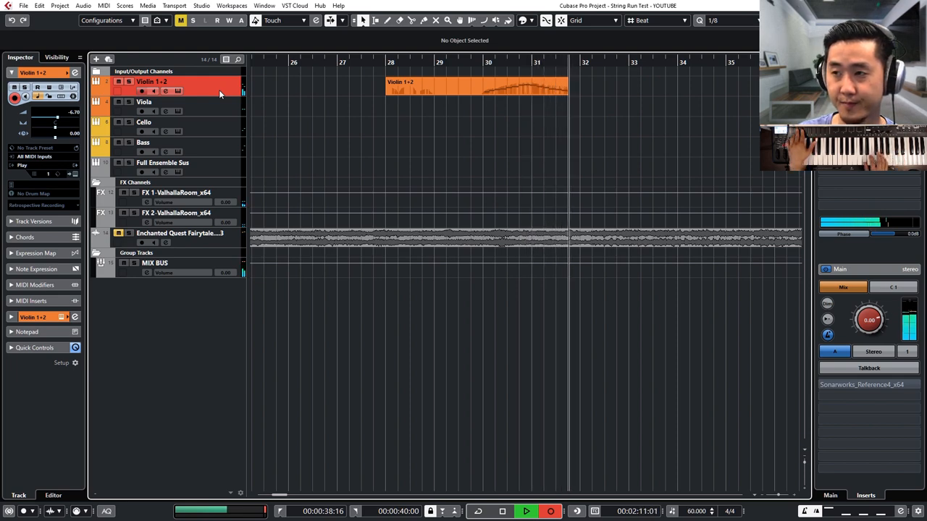
key("space")
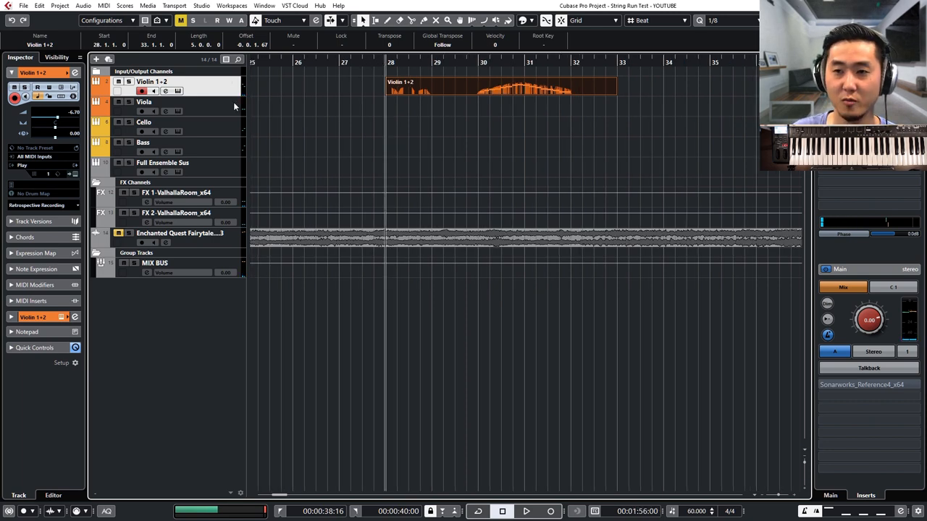
Step: Record a matching Viola run over bars 29–33, then trim the Violin 1+2 part to start near 29.4
left_click(217, 105)
key("space")
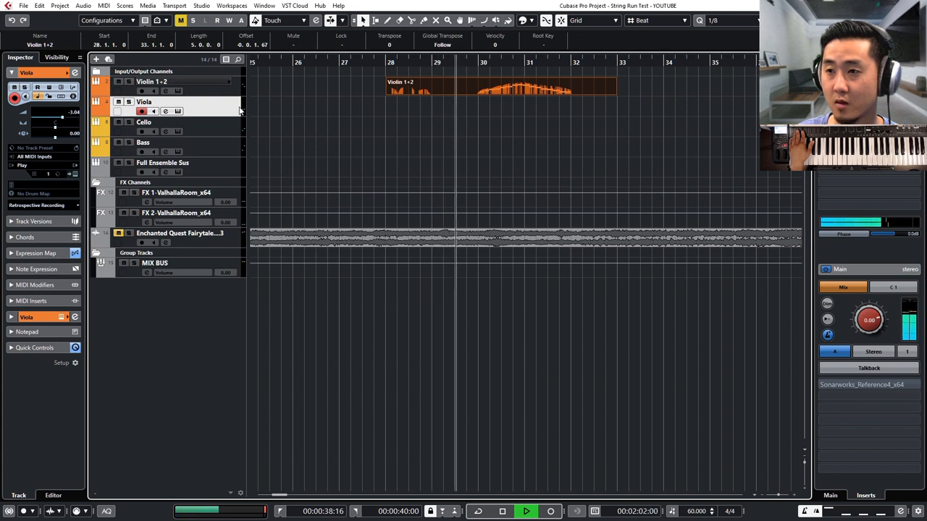
key("KP_Multiply")
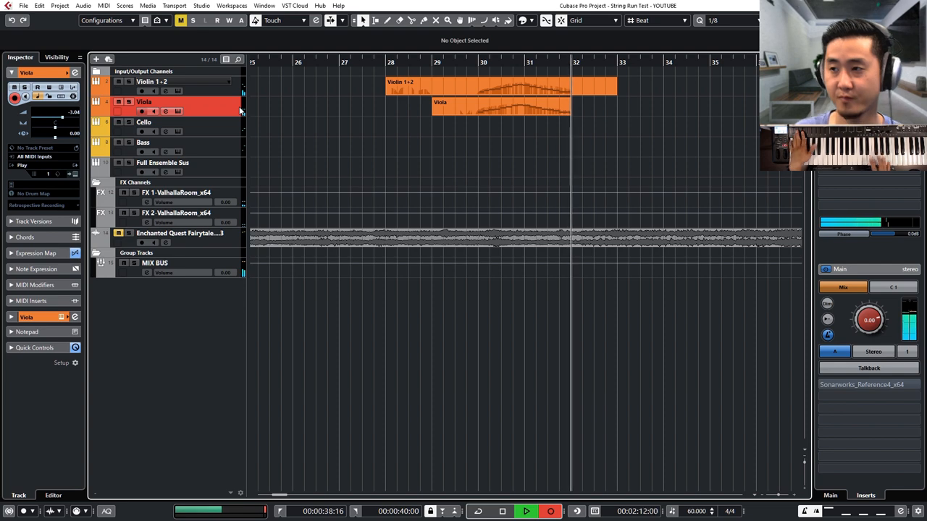
key("space")
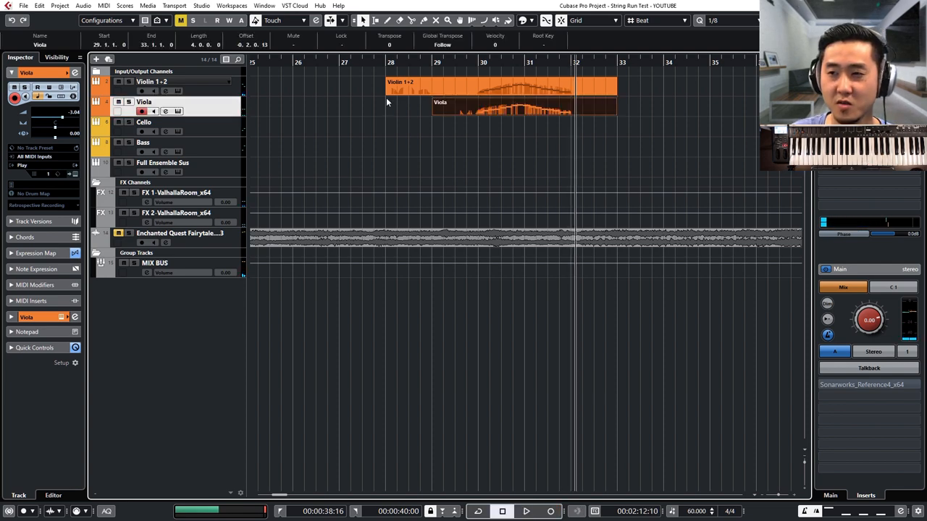
left_click_drag(388, 94, 467, 94)
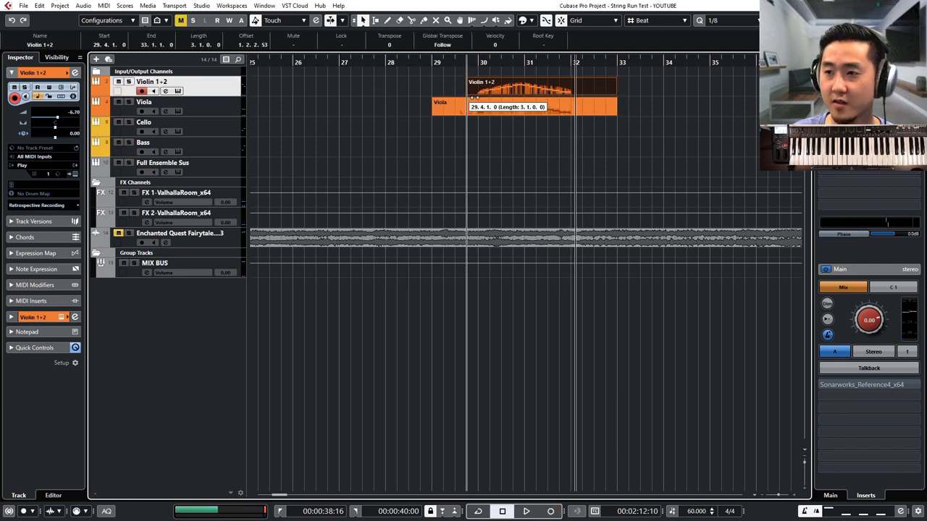
Step: Trim the Viola part's start to 29.4.1.0 to match the violin and glance at both parts' notes
left_click(436, 106)
left_click_drag(434, 113, 467, 113)
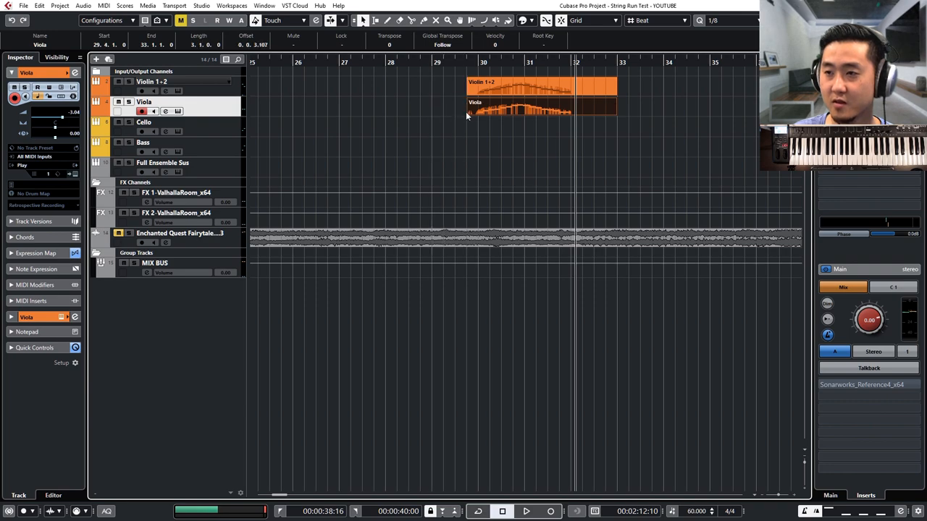
left_click(490, 96)
double_click(481, 94)
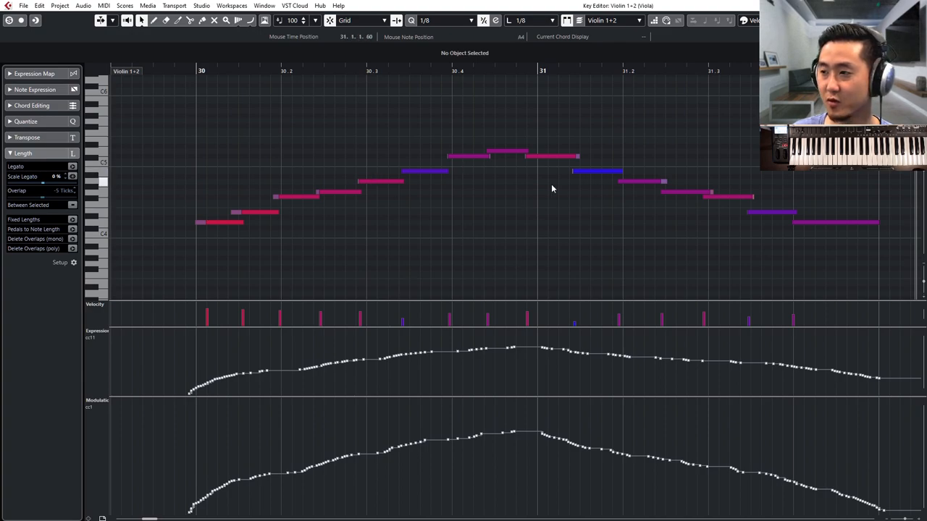
key("Return")
double_click(507, 110)
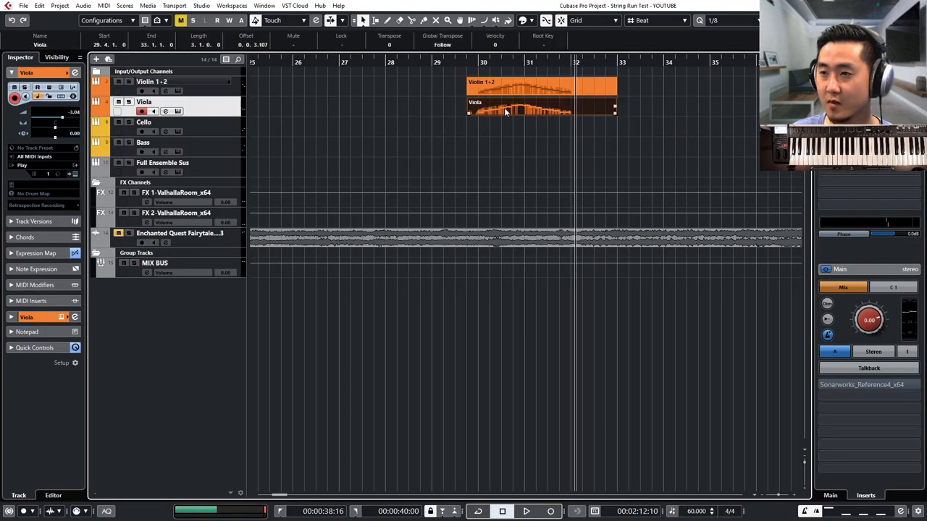
key("Return")
Step: Reopen the Violin 1+2 run in the Key Editor and select its first two notes
double_click(507, 87)
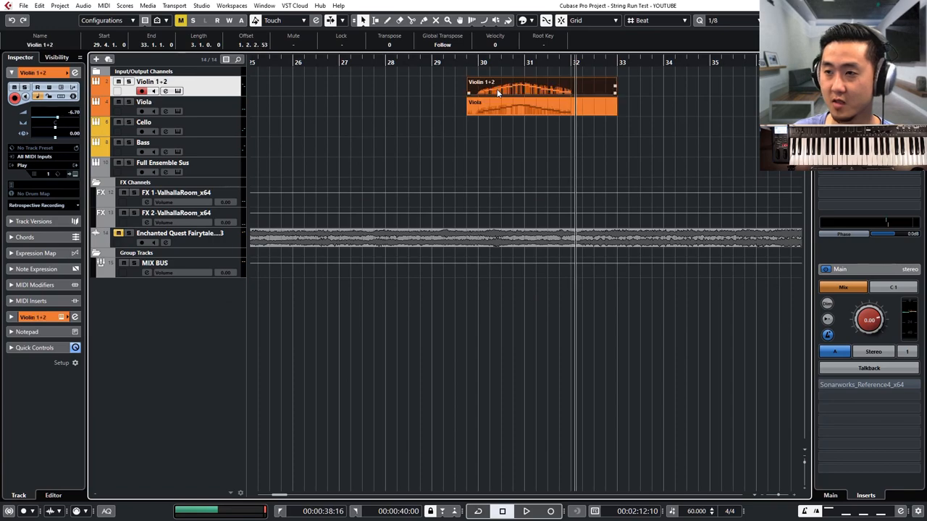
left_click_drag(202, 221, 239, 222)
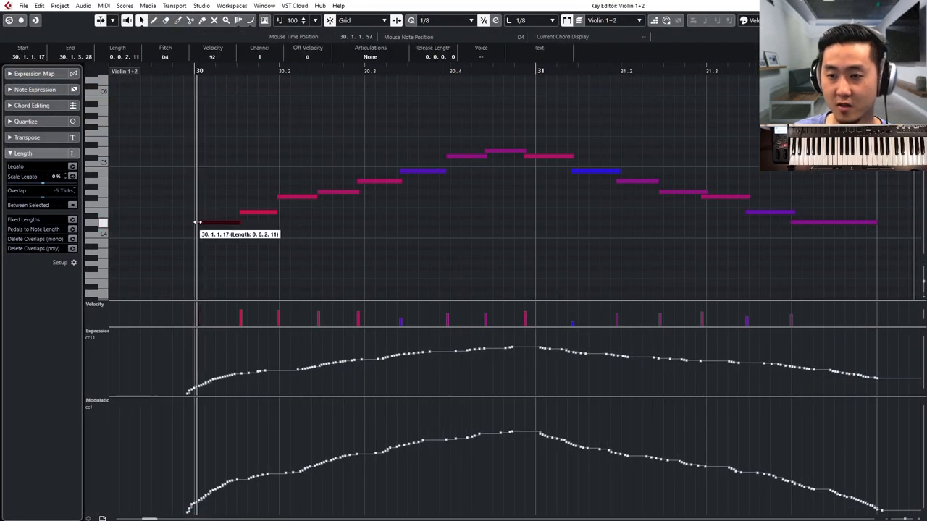
Step: Apply Legato to all but the last Violin 1+2 run note and nudge the second note's end longer
left_click(251, 246)
mouse_move(170, 139)
left_mouse_down()
mouse_move(769, 303)
mouse_move(774, 295)
left_mouse_up()
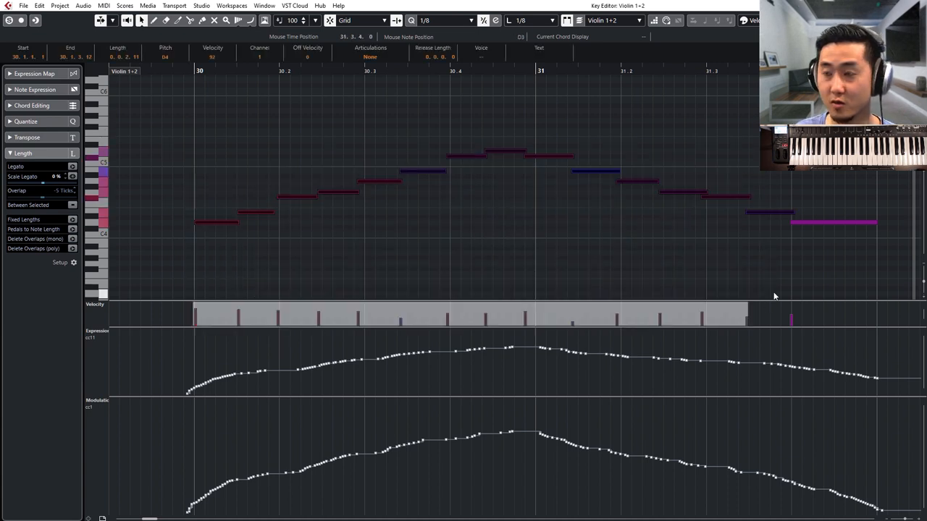
key("ctrl+l")
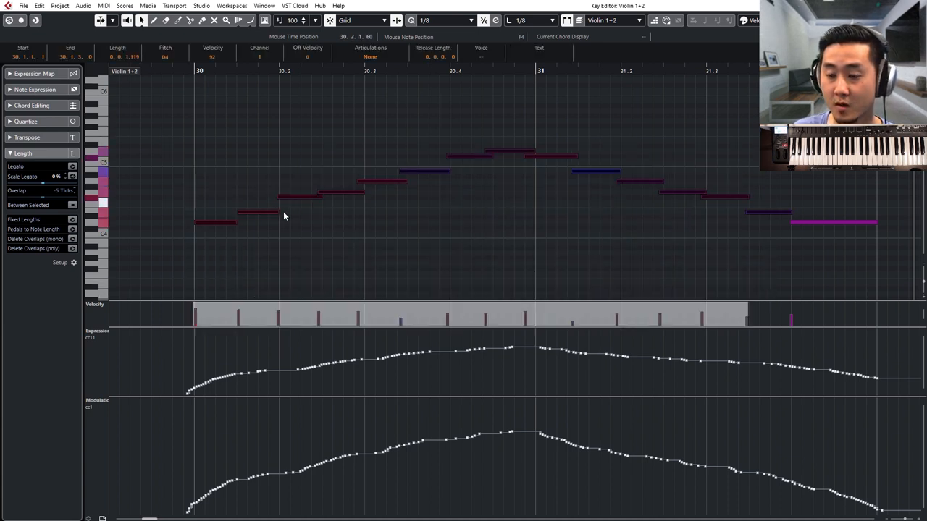
left_click_drag(278, 213, 281, 213)
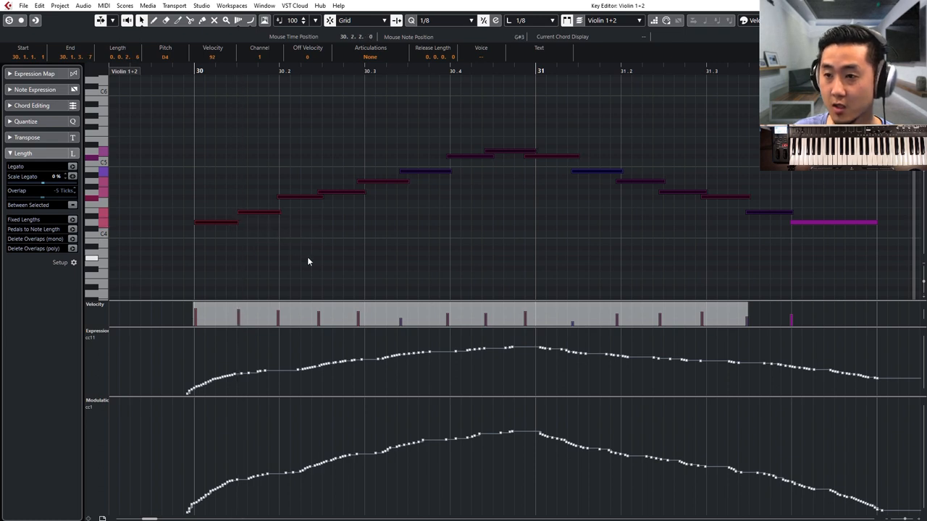
left_click(348, 207)
left_click(403, 175)
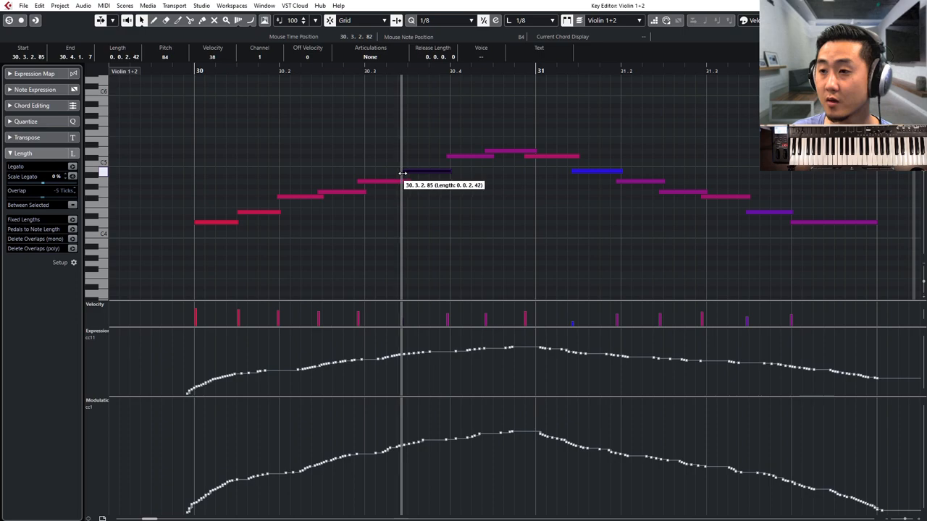
Step: Close the violin editor and bring up the Viola run's notes instead
key("Return")
left_click(499, 127)
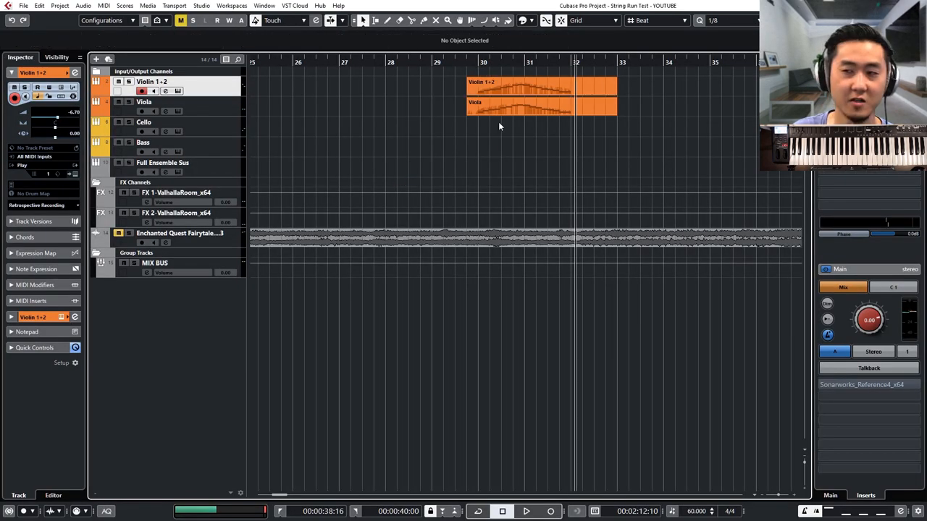
double_click(504, 107)
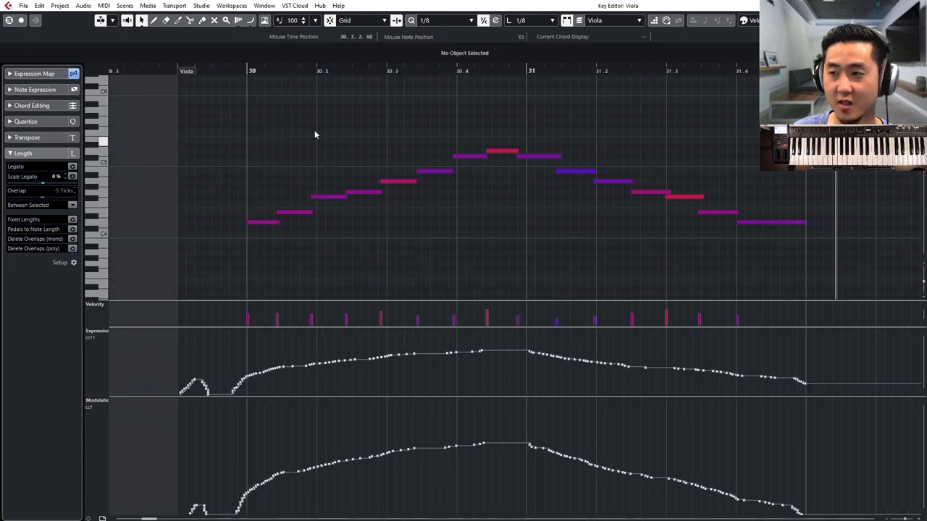
Step: Tidy the short E4 near beat 30.1.2 and review the viola notes with the Quantize Panel briefly shown
left_click_drag(220, 120, 793, 262)
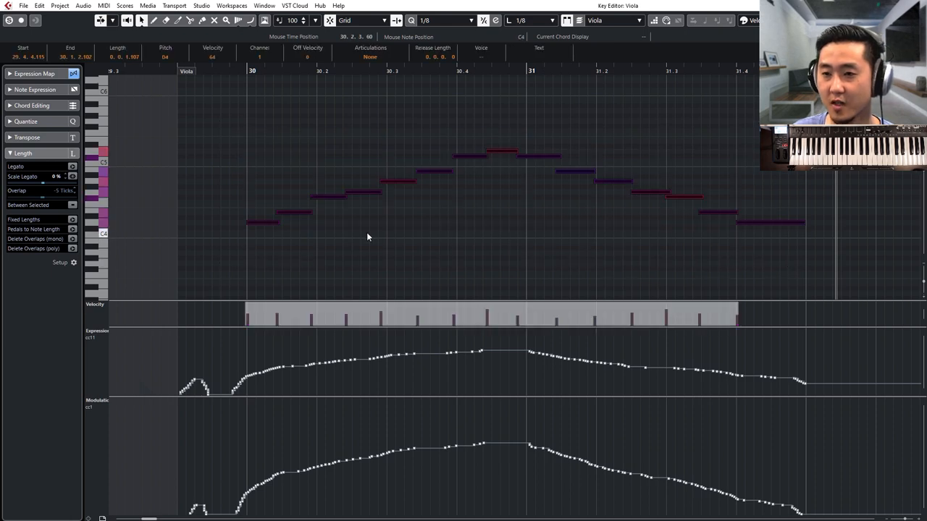
left_click(367, 232)
key("h")
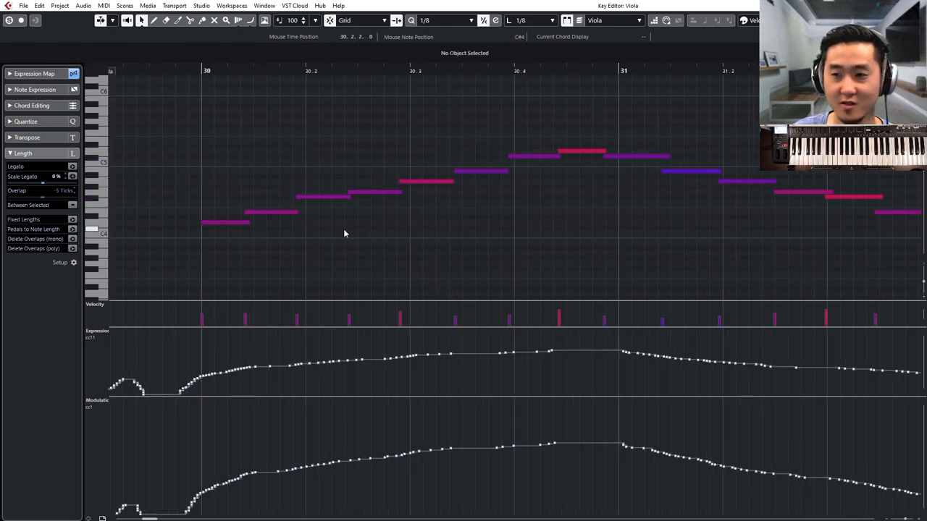
key("g")
left_click_drag(259, 213, 264, 210)
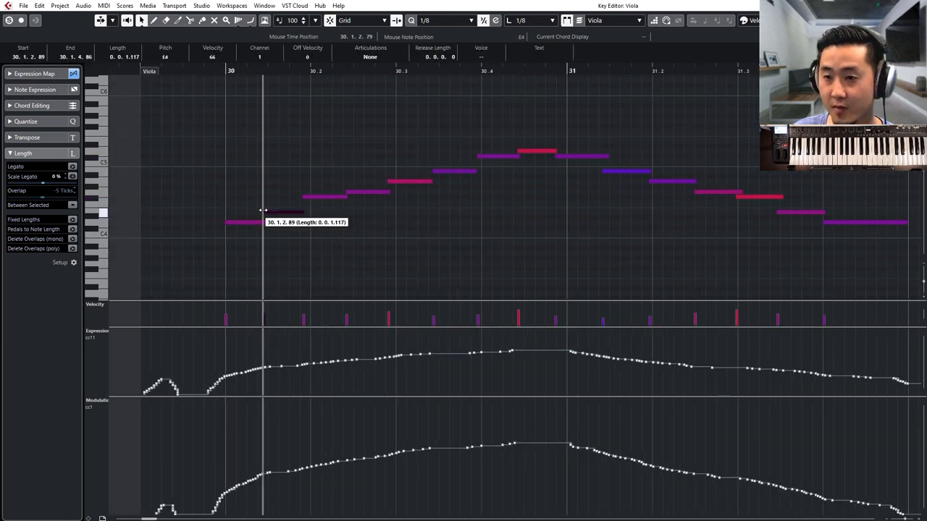
left_click(290, 173)
left_click_drag(238, 139, 806, 268)
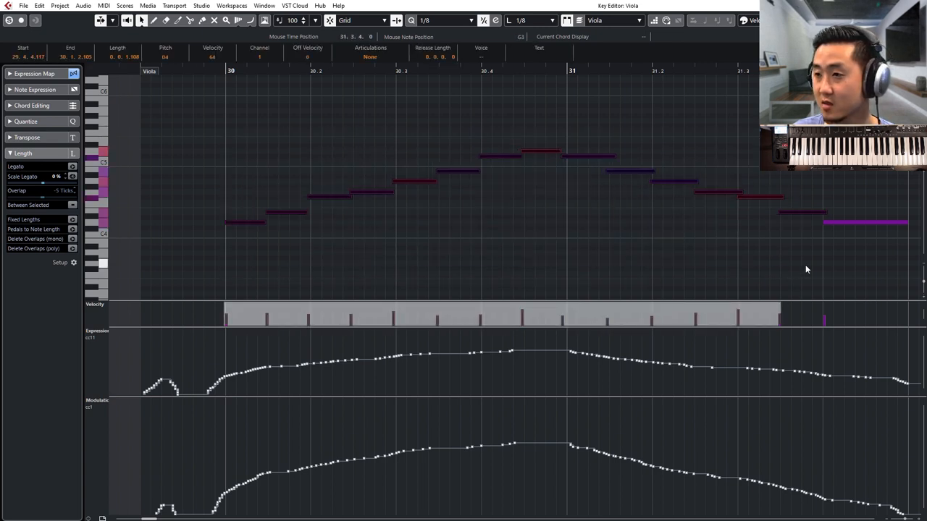
key("q")
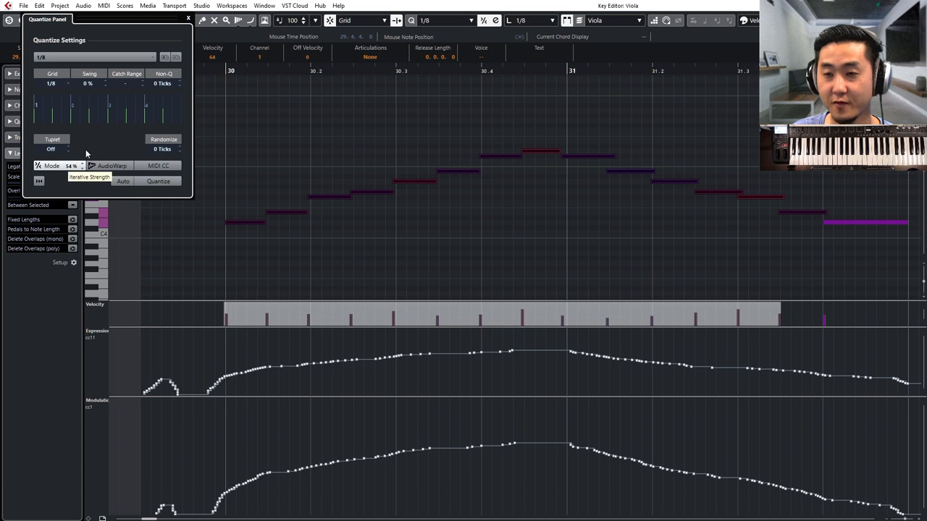
left_click(190, 20)
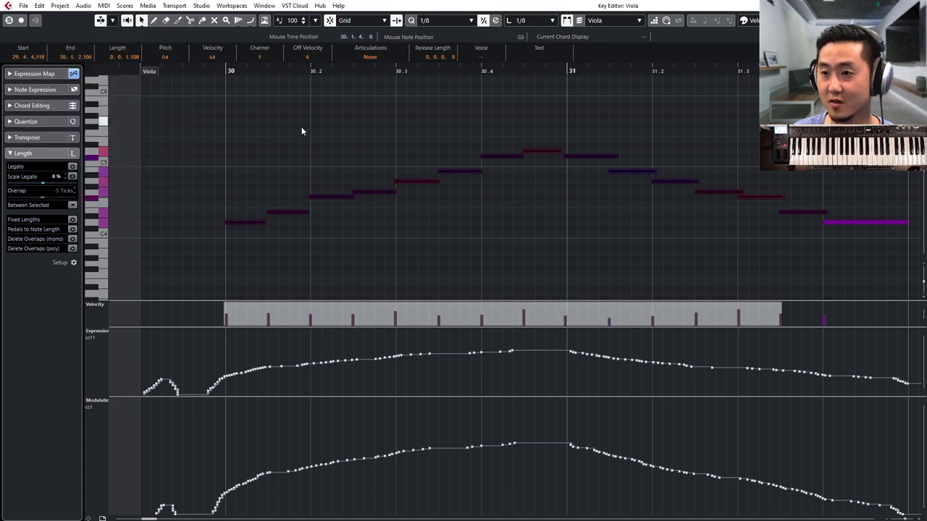
Step: Apply Legato to all viola notes in bars 30–31, adjust the last note's end, and return to the project
left_click(483, 282)
left_click_drag(206, 133, 781, 255)
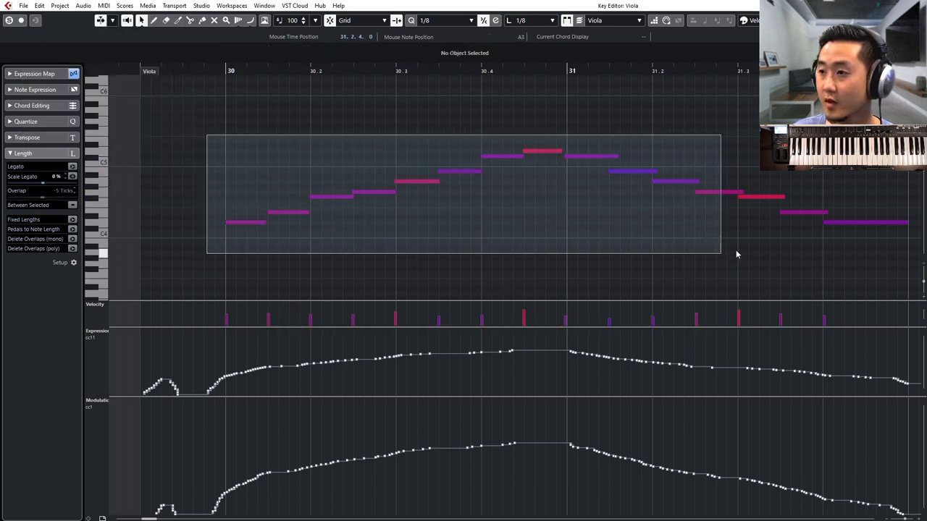
key("Return")
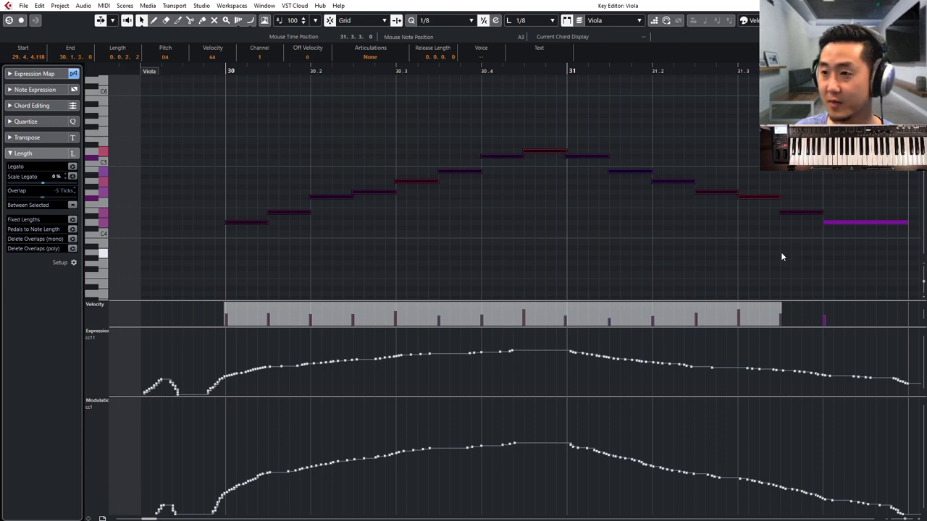
left_click_drag(572, 154, 568, 152)
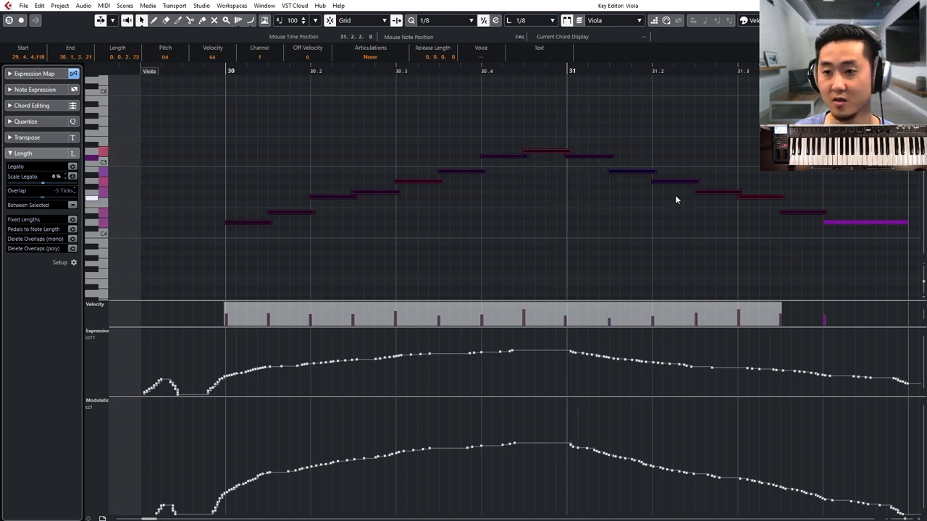
key("Return")
left_click(507, 109)
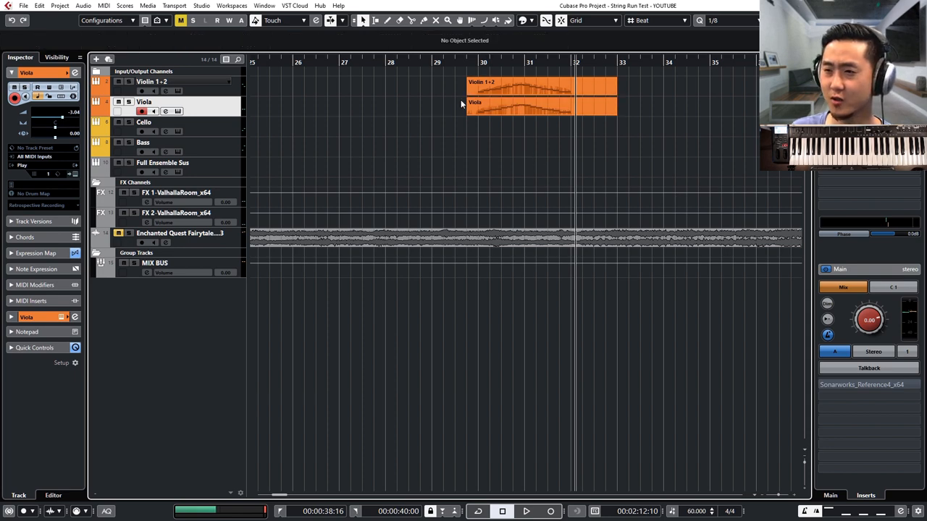
Step: Delete the short stray note before bar 30 in the Viola part so it starts exactly on bar 30
left_click(507, 86, "shift")
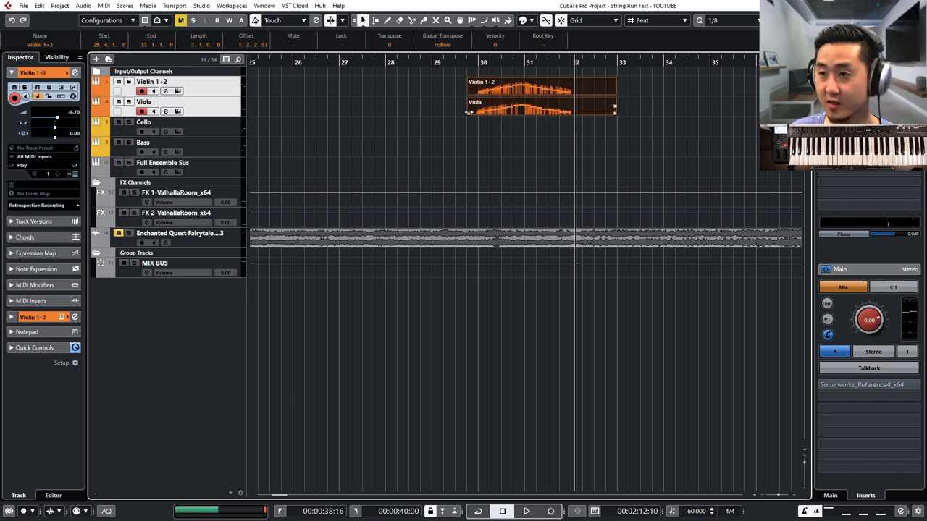
key("h")
key("h")
key("h")
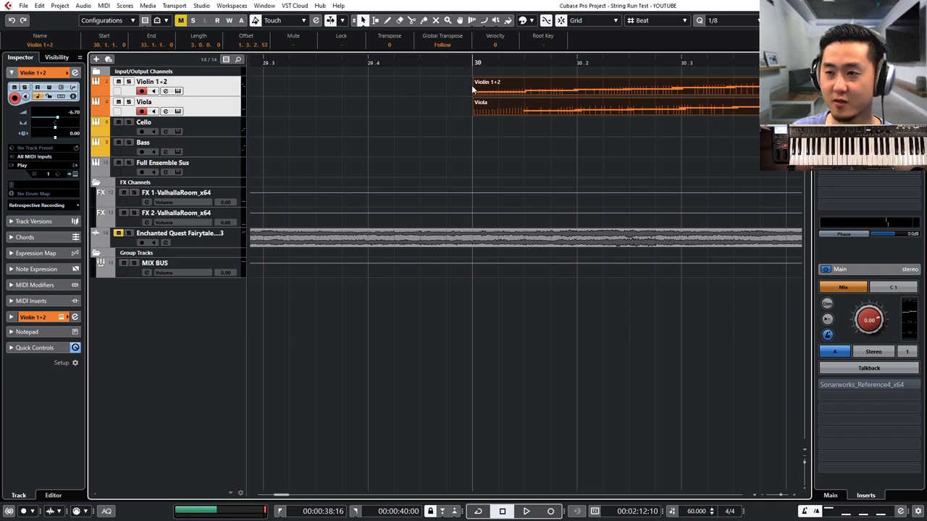
left_click(505, 107)
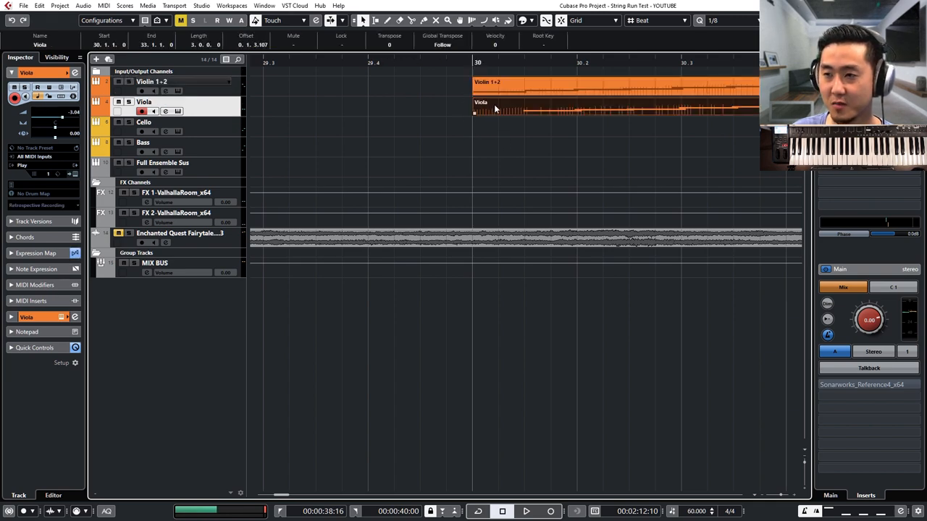
double_click(505, 107)
left_click(293, 223)
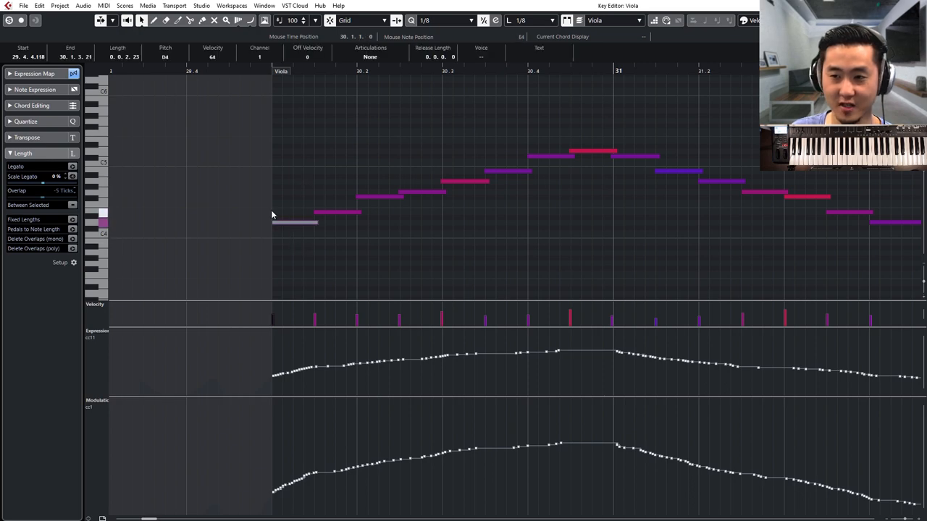
key("Delete")
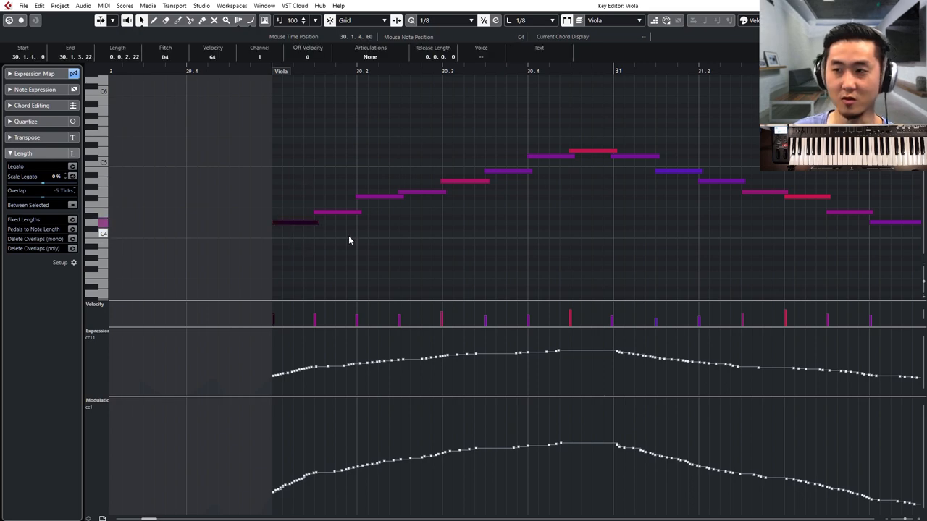
key("Return")
key("g")
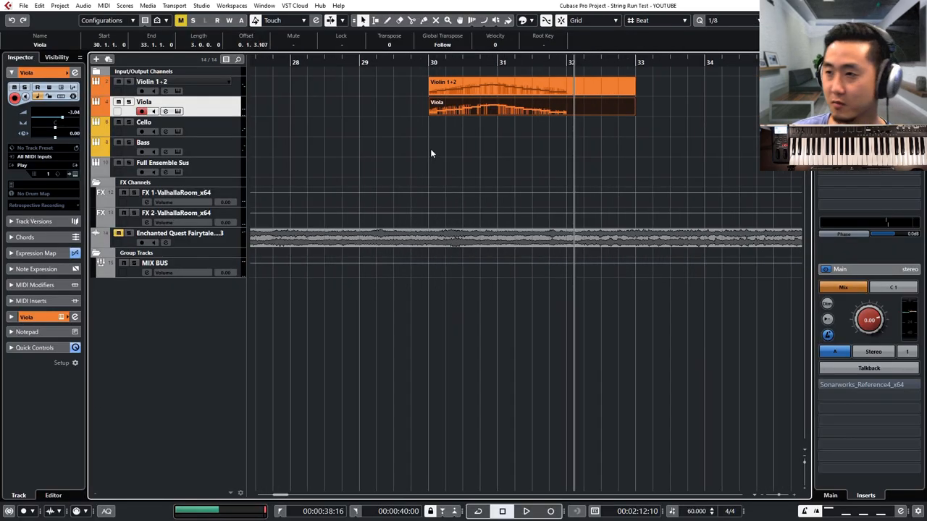
Step: Activate the 180 BPM tempo track, set locators to the violin and viola parts, and audition the run
mouse_move(659, 83)
left_mouse_down()
mouse_move(627, 121)
mouse_move(566, 116)
left_mouse_up()
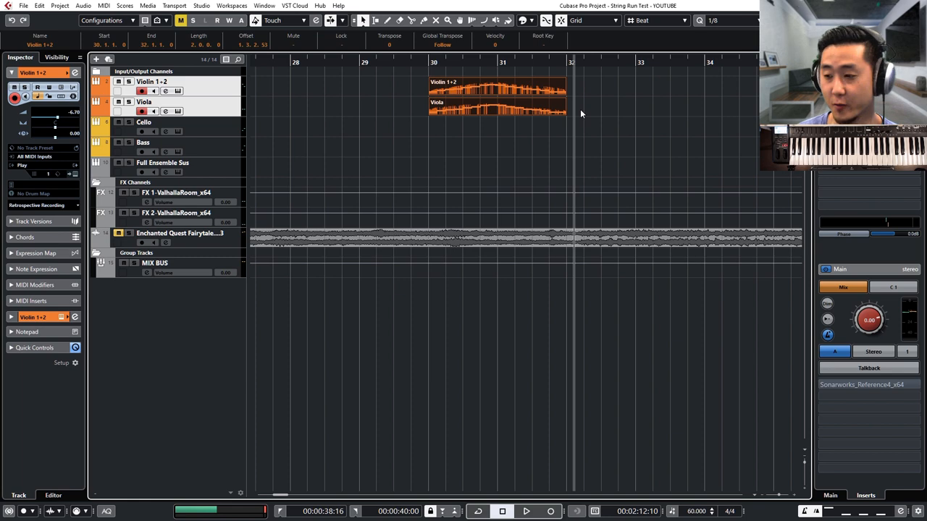
left_click(672, 511)
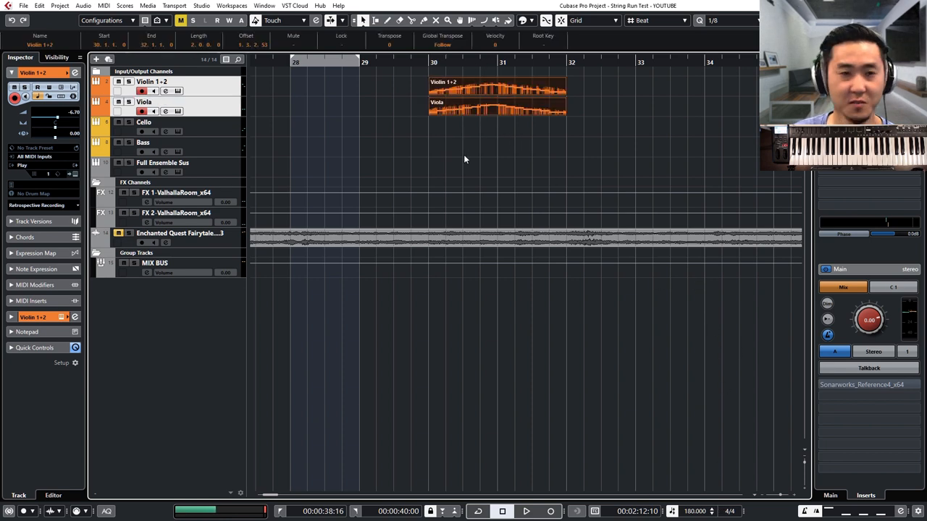
key("l")
key("p")
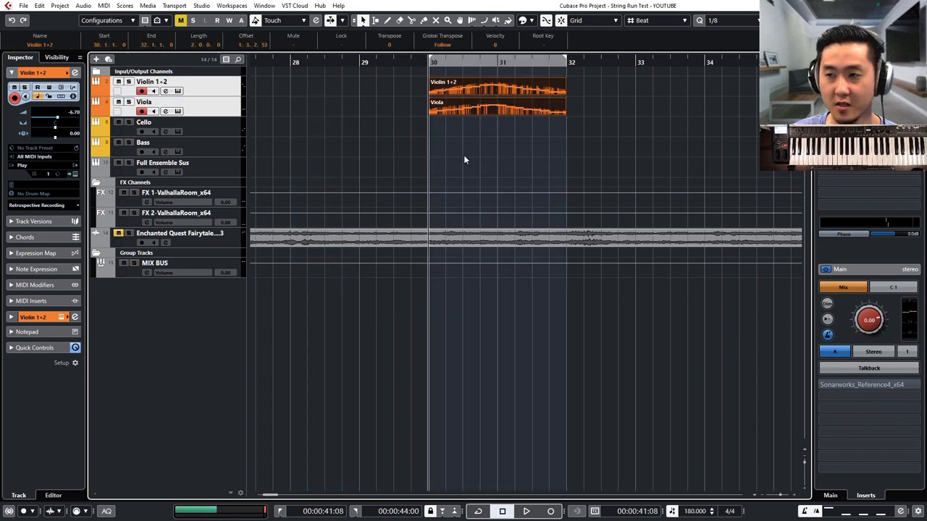
key("space")
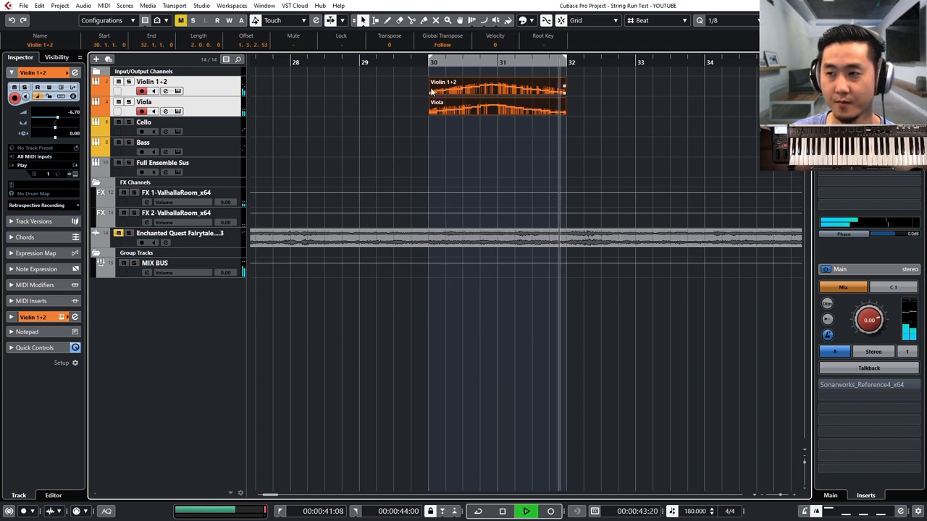
key("space")
Step: Time-stretch both parts to end at bar 31 for a listen, then undo back to two bars
left_click_drag(362, 76, 556, 110)
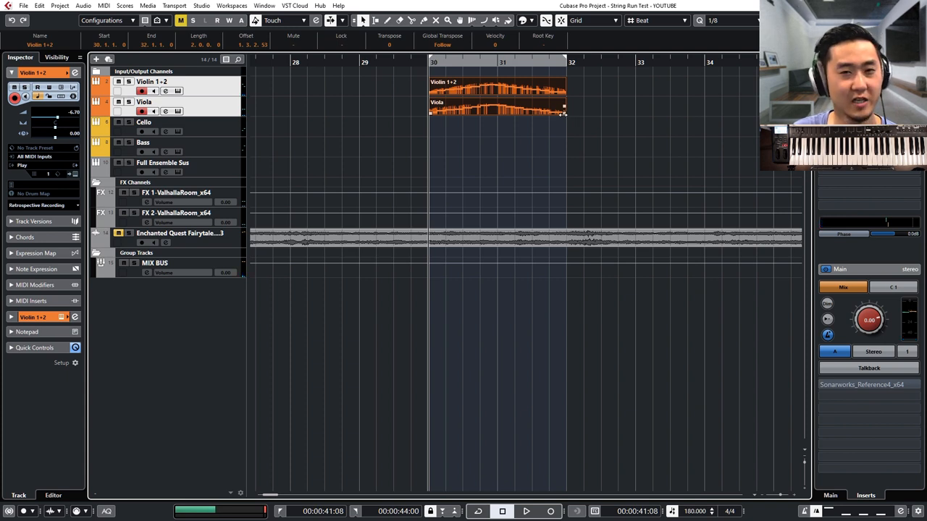
key("1")
left_click_drag(564, 113, 500, 114)
key("space")
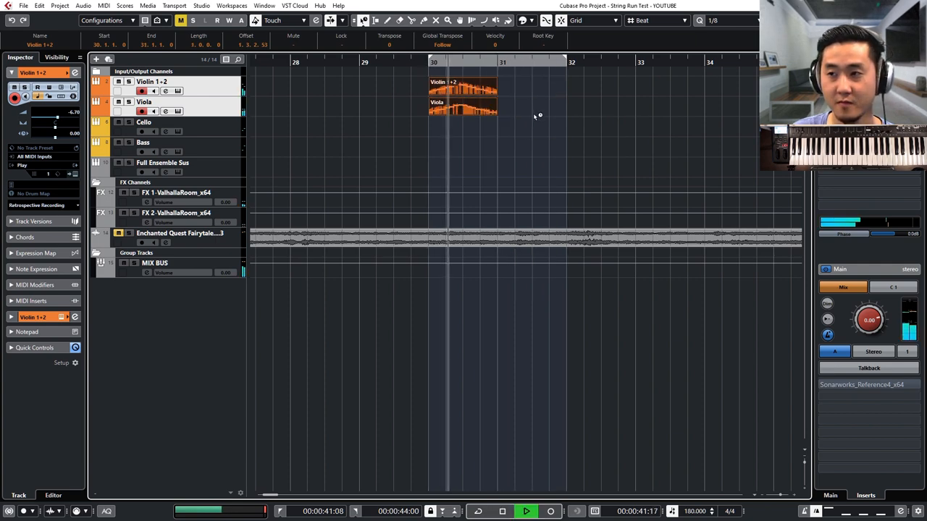
key("space")
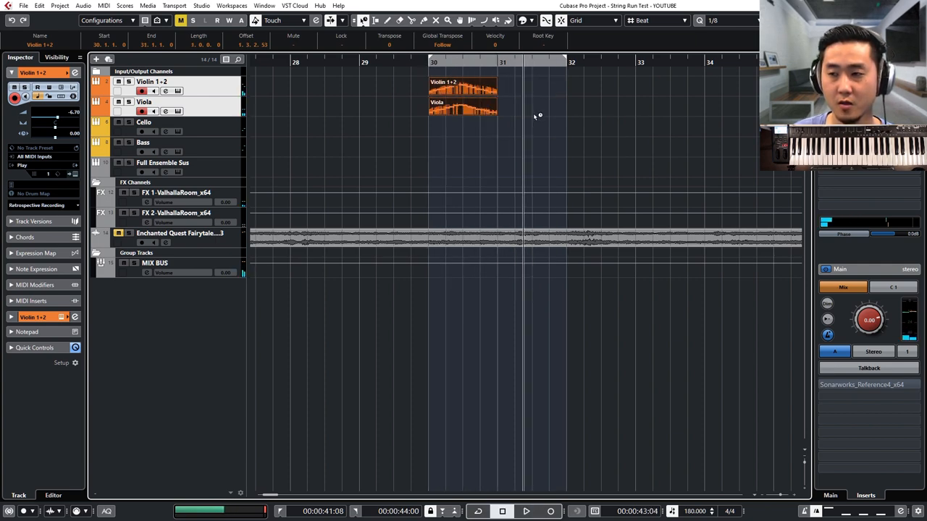
key("space")
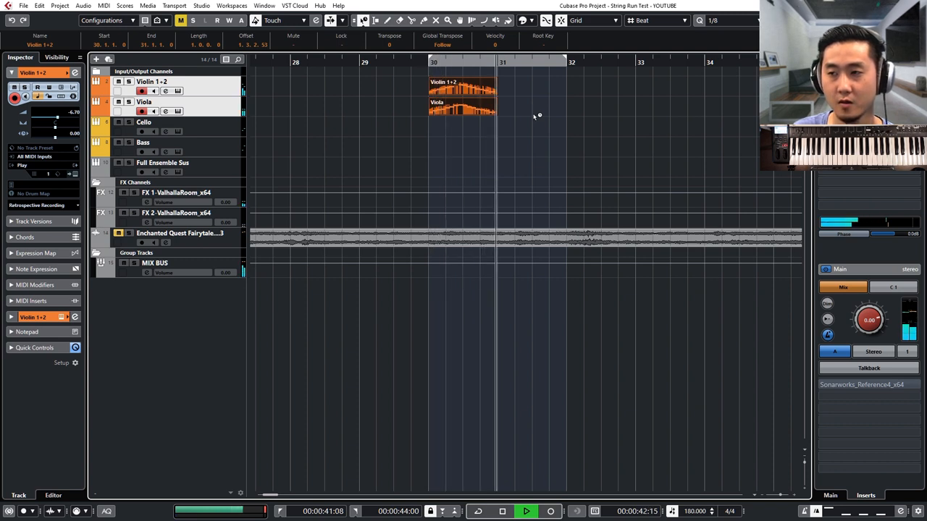
key("ctrl+z")
key("space")
key("1")
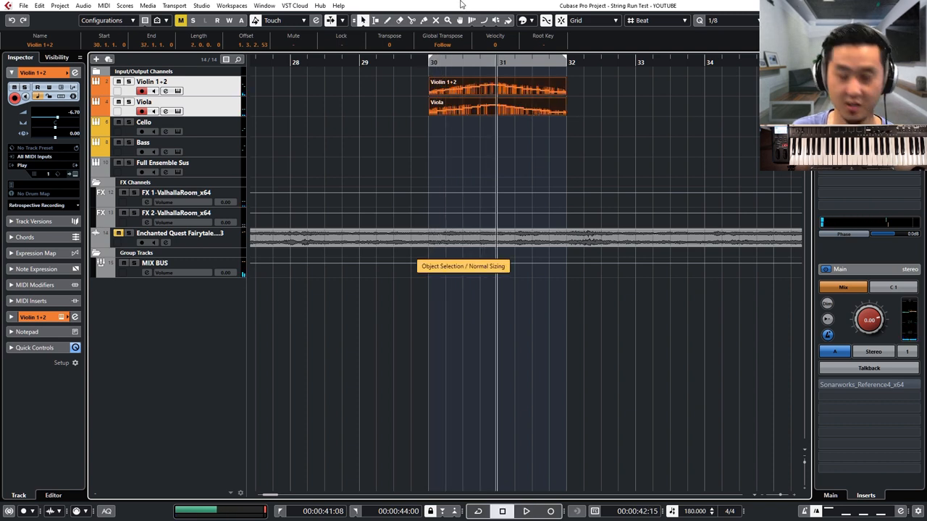
Step: With Sizing Applies Time Stretch, squeeze both string parts into bar 30–31, then restore Normal Sizing
left_click(364, 20)
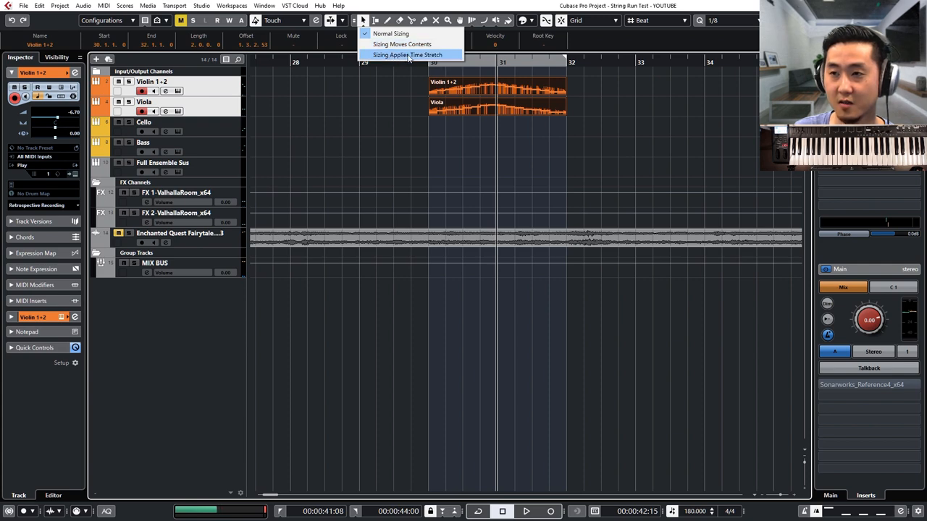
left_click(407, 56)
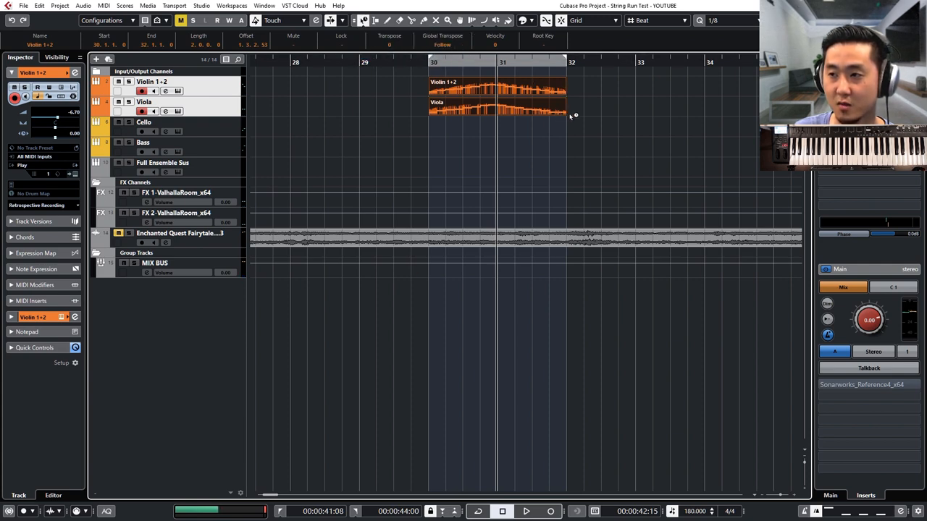
key("1")
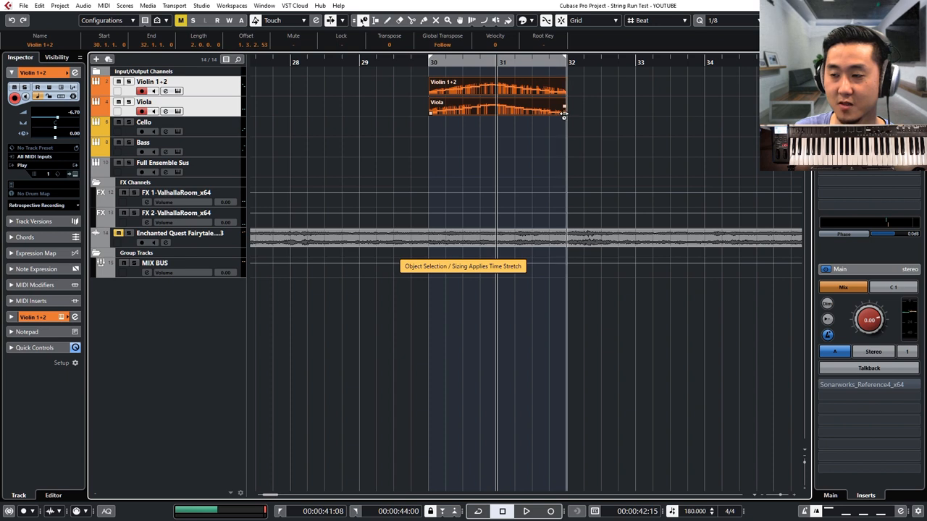
left_click_drag(564, 114, 493, 115)
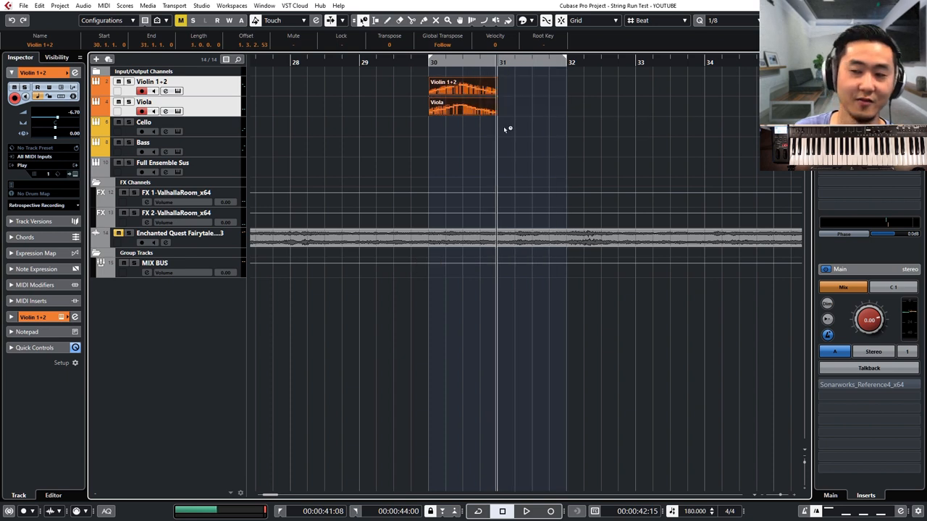
key("1")
Step: Play the one-bar string run from bar 30 and stop
key("KP_0")
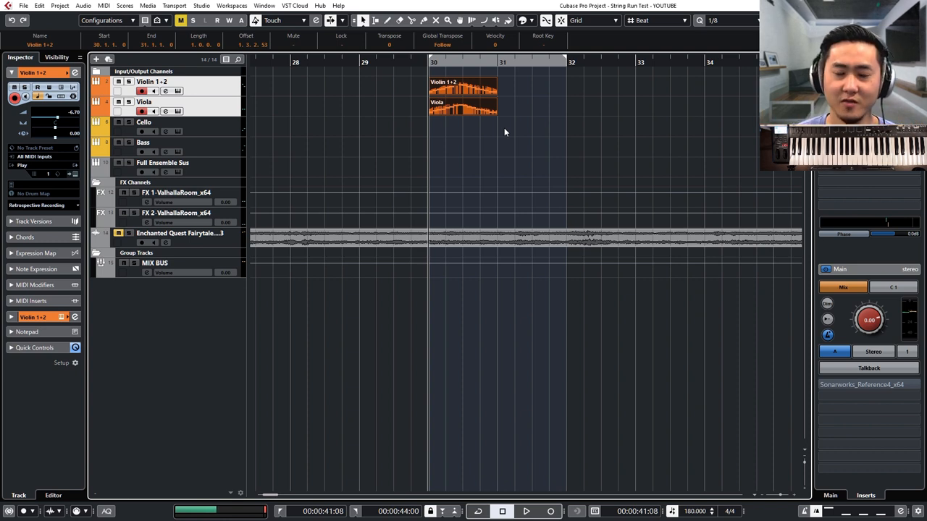
key("space")
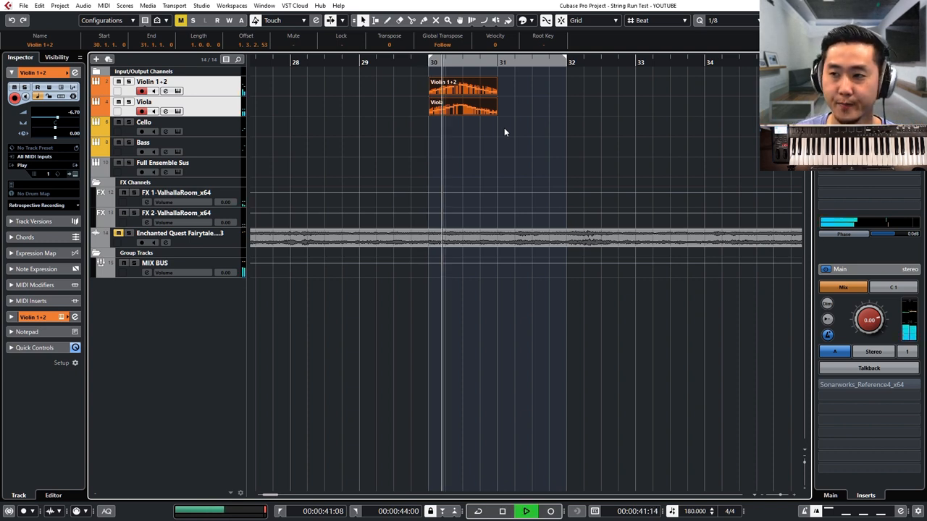
key("space")
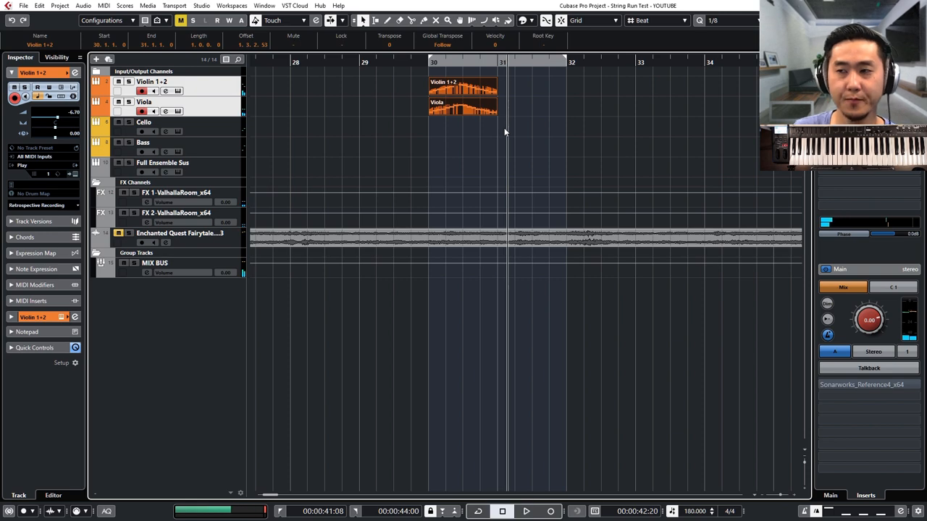
key("h")
key("h")
key("g")
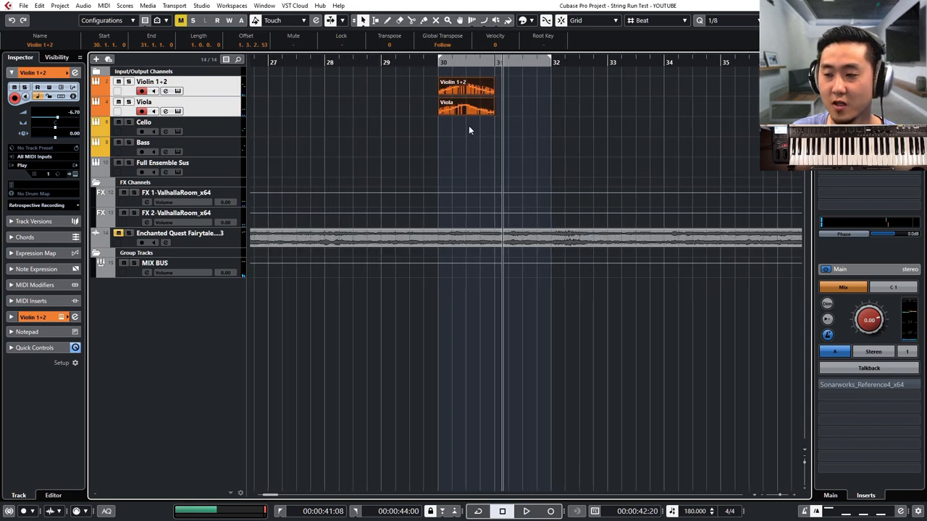
key("g")
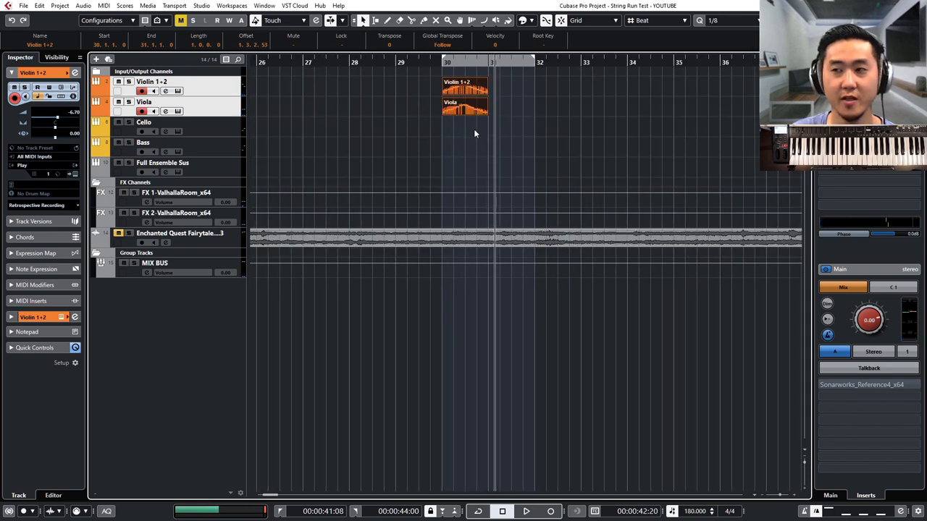
scroll(516, 107, "right", 5)
scroll(505, 108, "right", 5)
key("h")
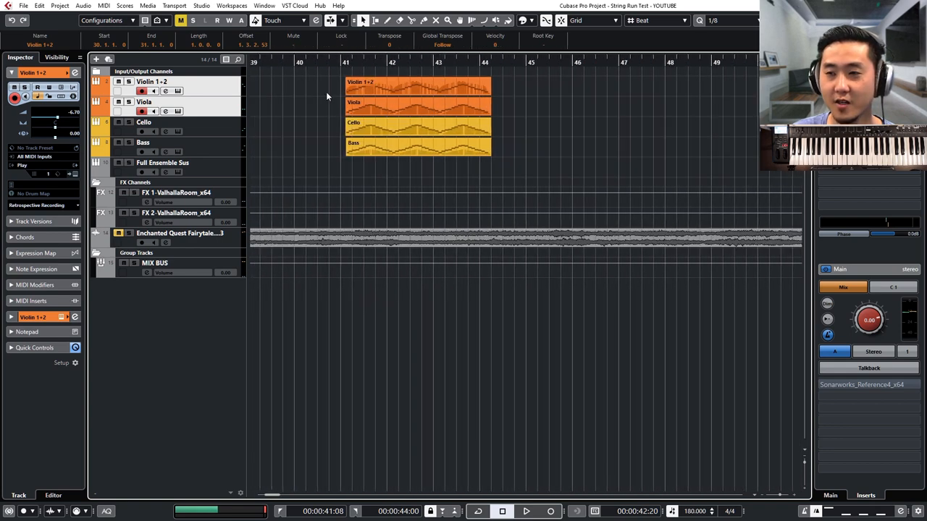
left_click_drag(326, 92, 437, 156)
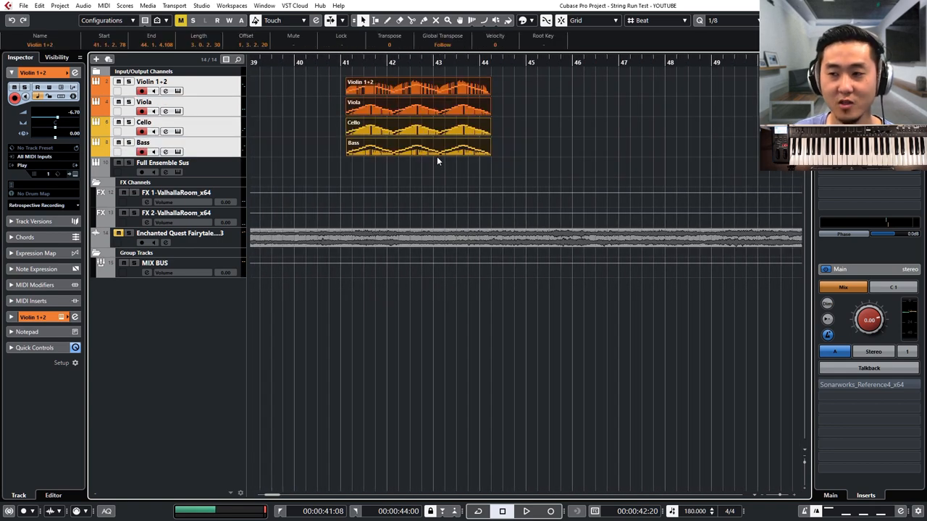
key("p")
key("space")
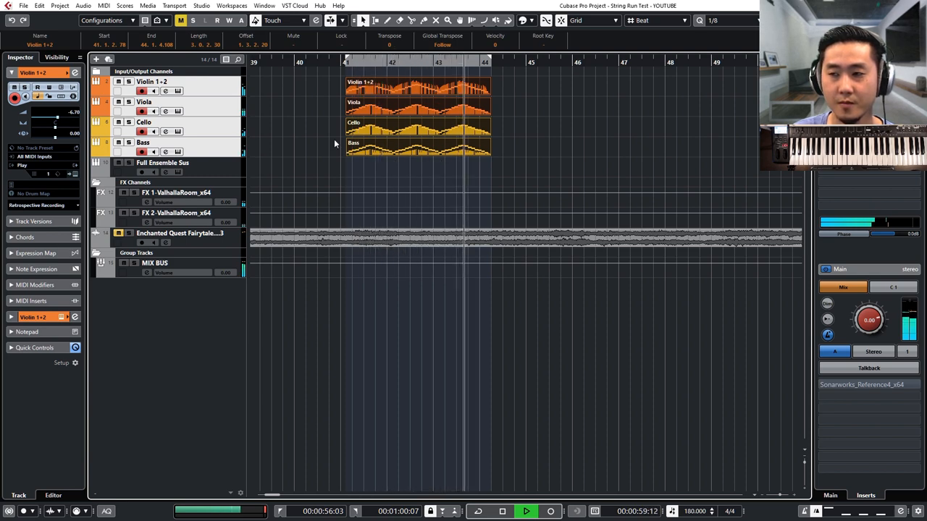
key("space")
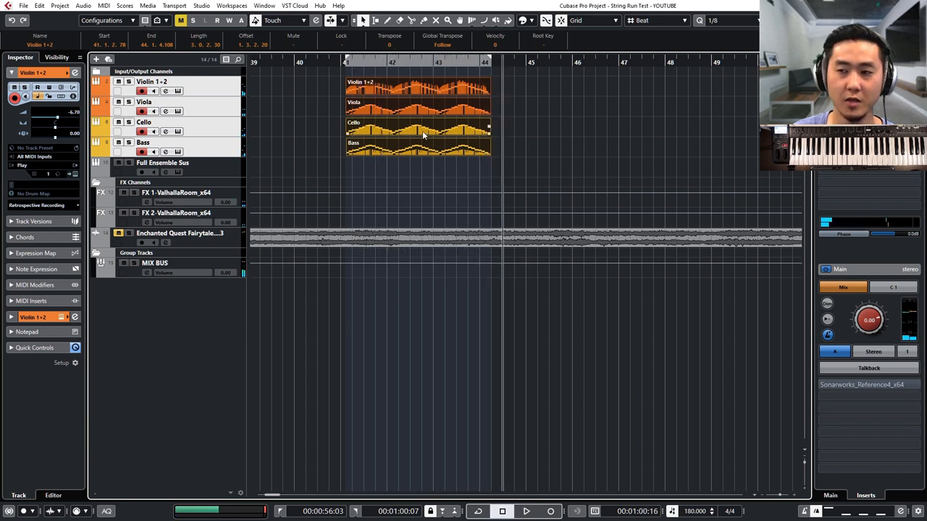
scroll(418, 150, "down", 2)
scroll(440, 157, "left", 3)
scroll(439, 157, "left", 2)
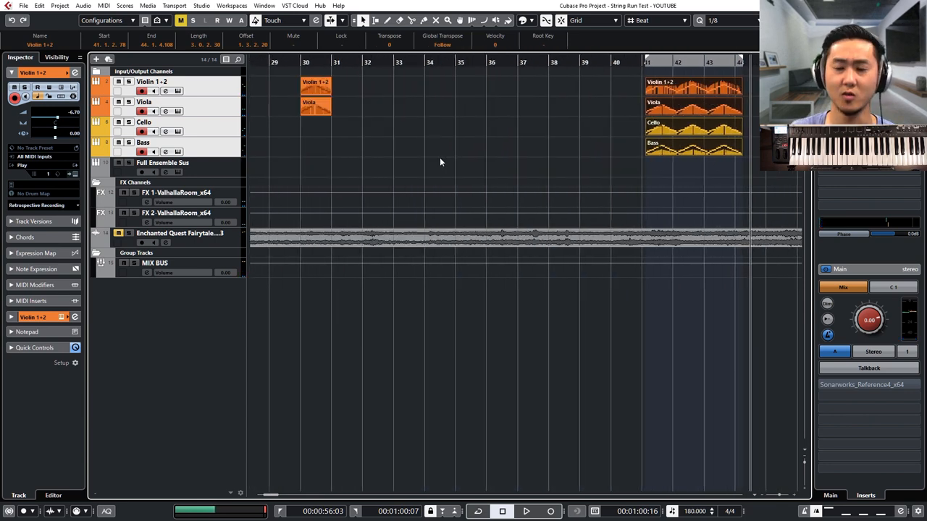
left_click_drag(359, 62, 371, 106)
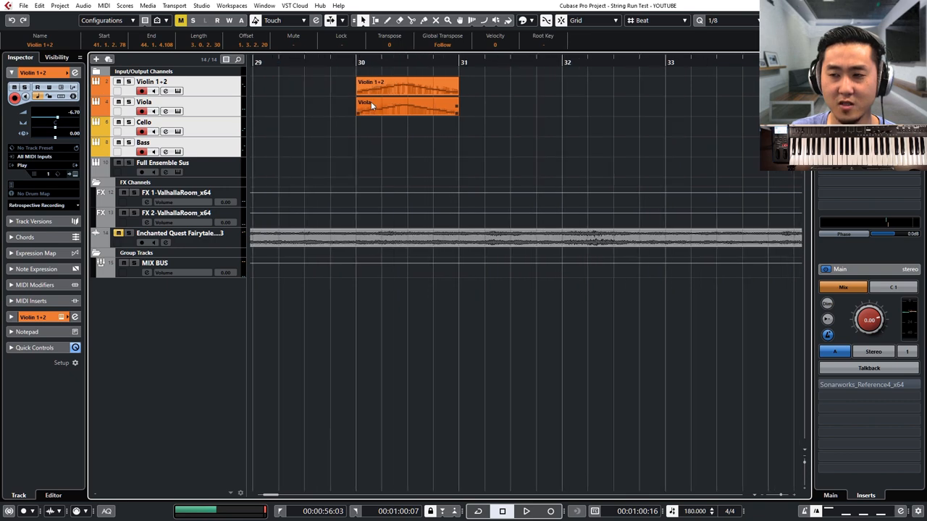
key("h")
left_click(357, 88)
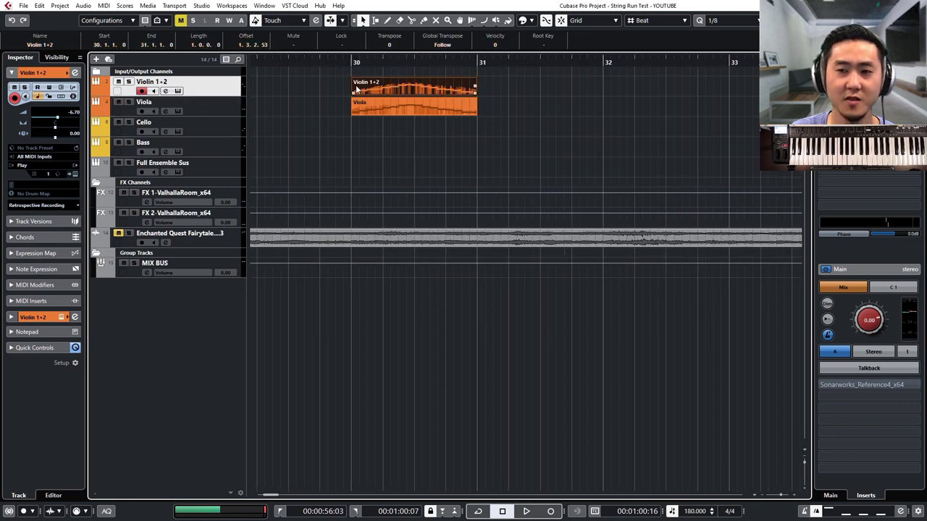
left_click(223, 129)
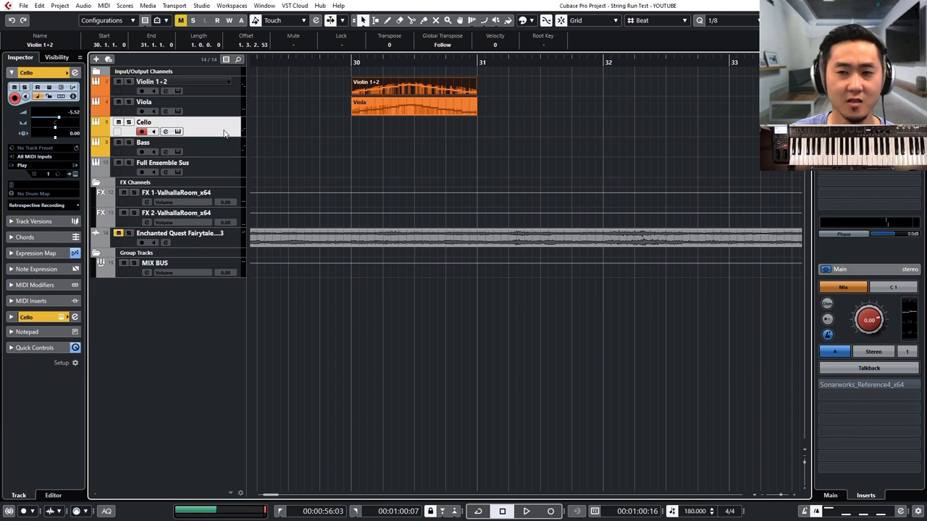
left_click(434, 87)
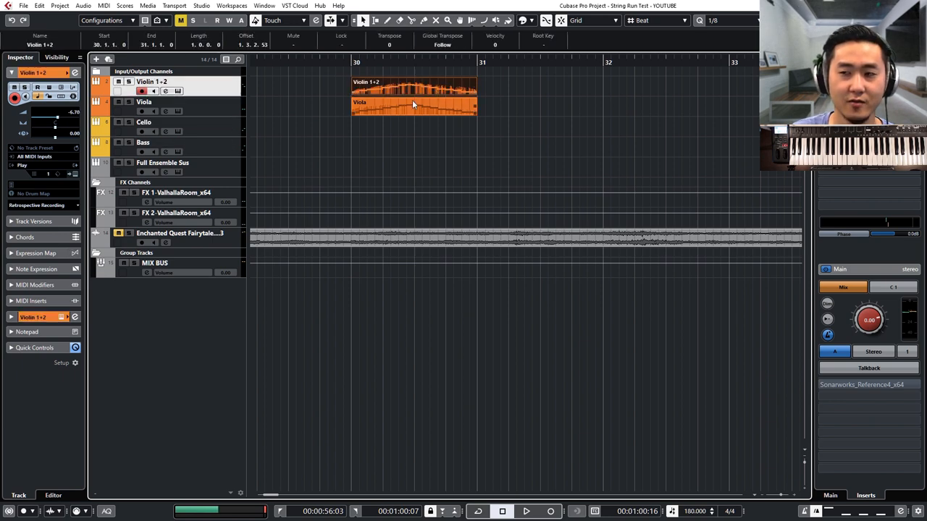
mouse_move(414, 88)
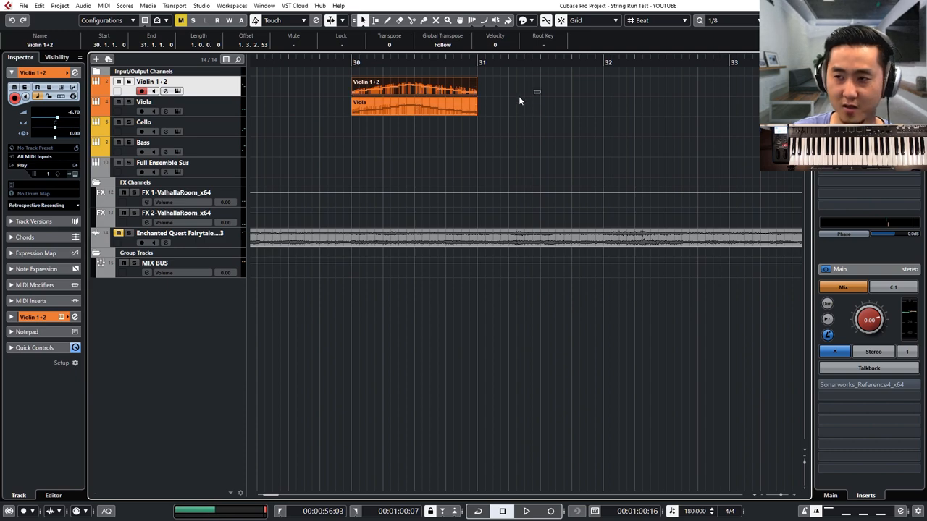
double_click(421, 106)
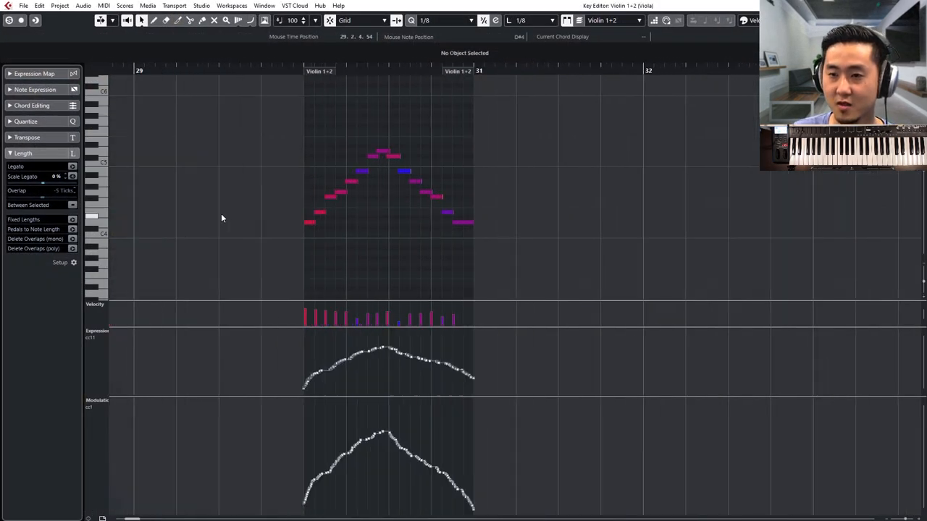
key("h")
key("h")
key("h")
key("h")
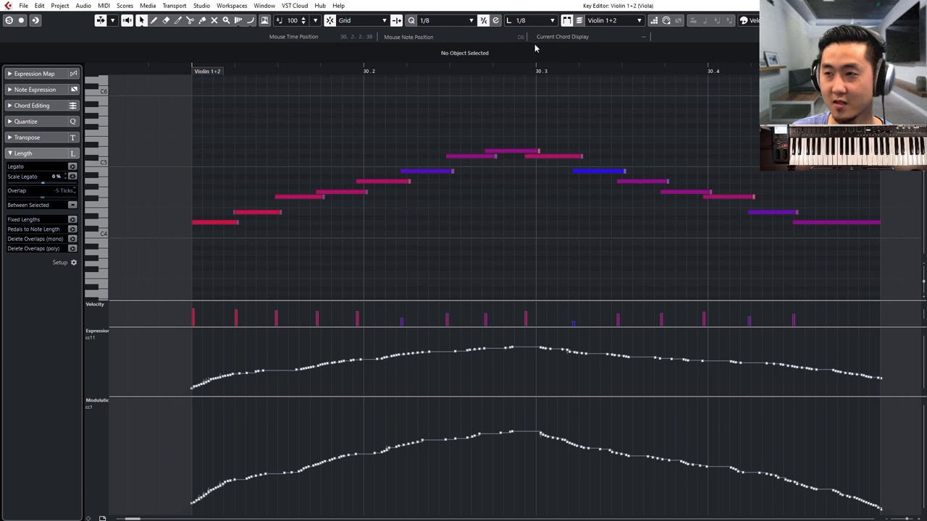
left_click(612, 20)
left_click(608, 40)
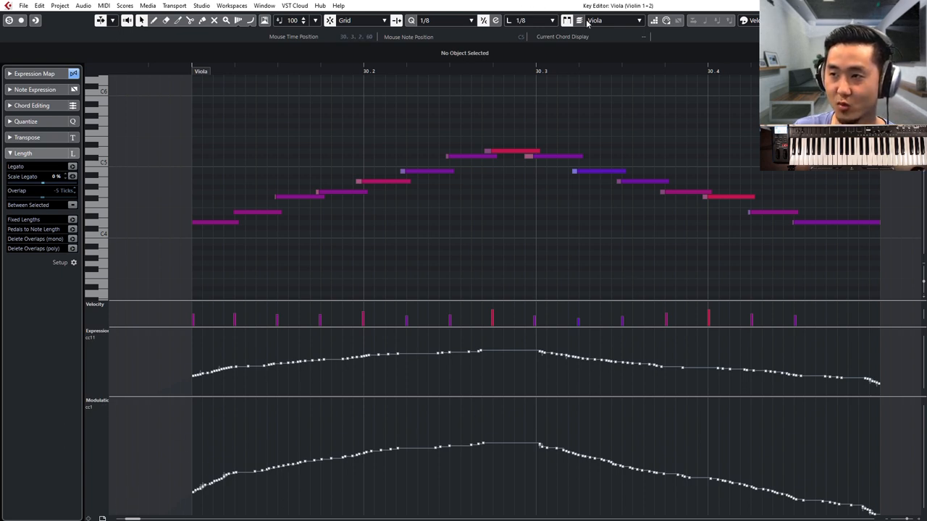
left_click(612, 20)
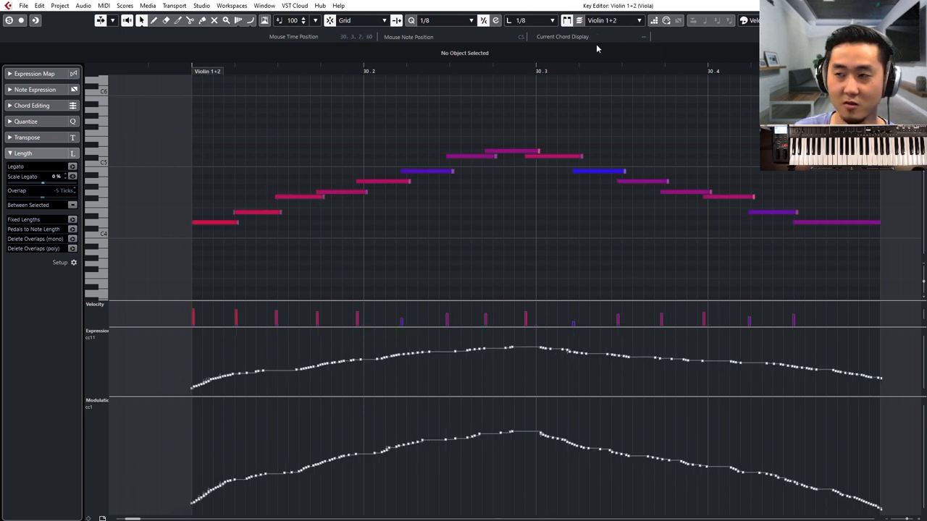
key("Return")
left_click(417, 107)
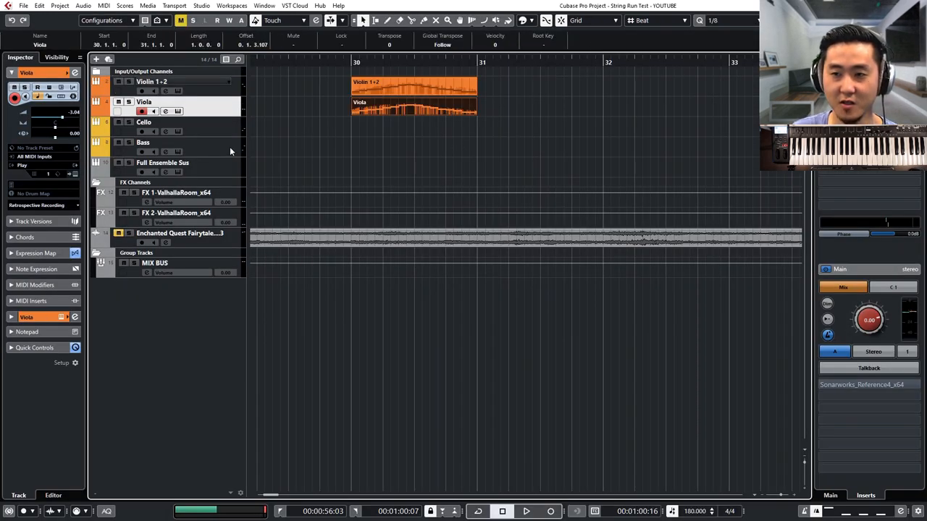
Step: Capture the run onto the Bass and Cello tracks and open both parts in the Key Editor
left_click(230, 147)
left_click(406, 89)
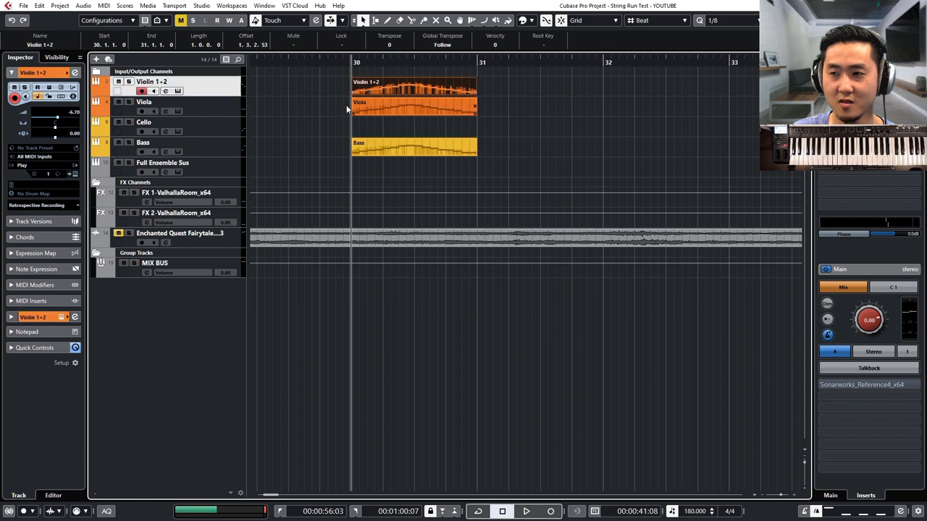
left_click(226, 131)
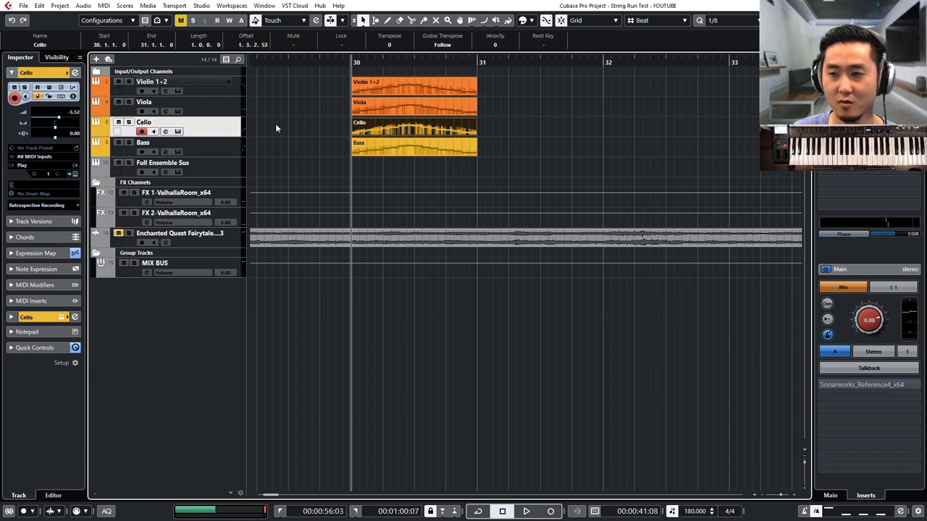
left_click_drag(333, 130, 392, 154)
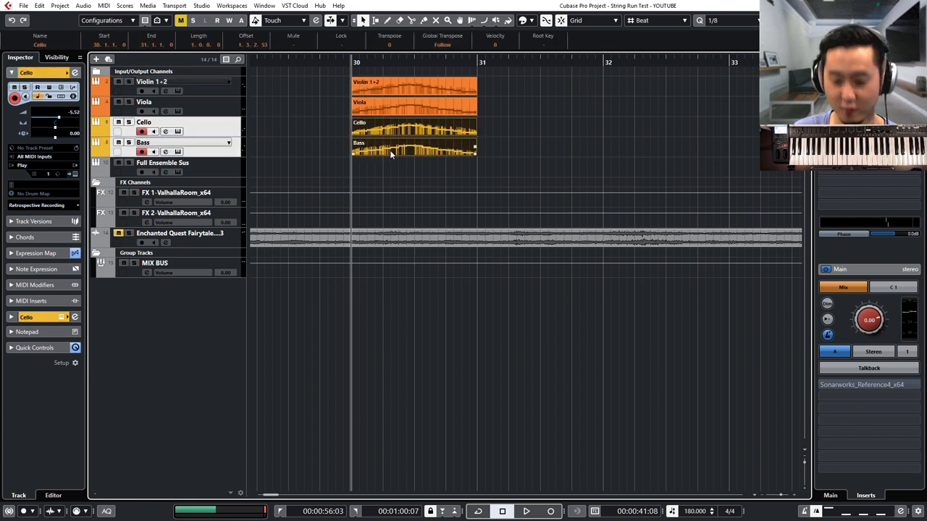
double_click(392, 154)
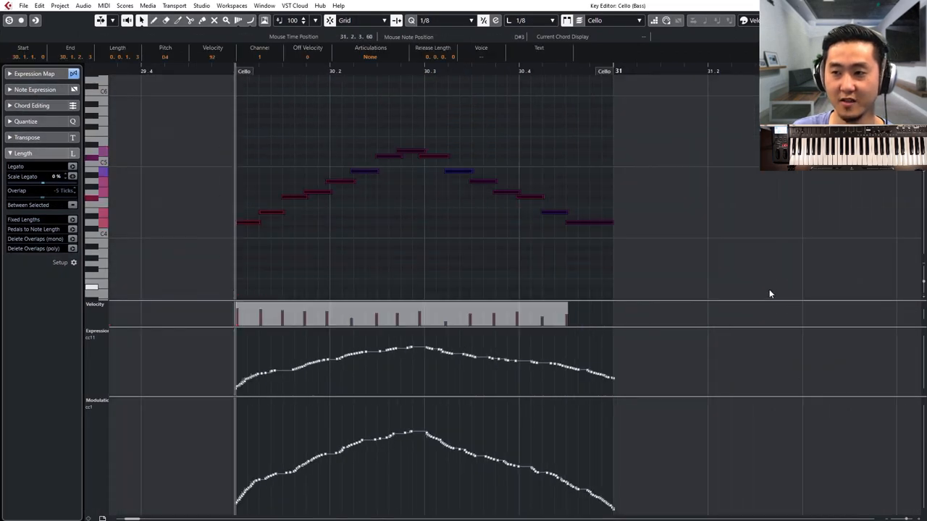
scroll(769, 289, "down", 3)
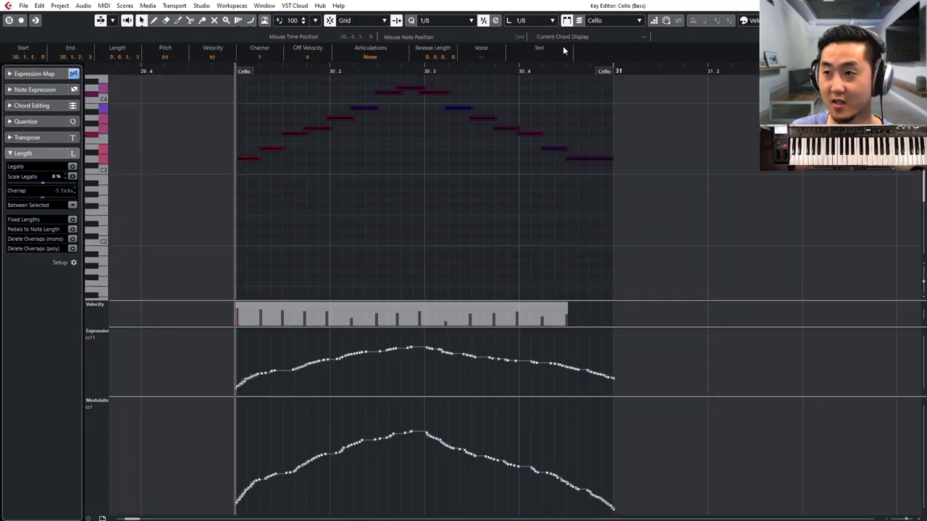
Step: Switch editing to the Bass part, reopen it, select all its notes to check them, and close the editor
left_click(612, 20)
left_click(612, 43)
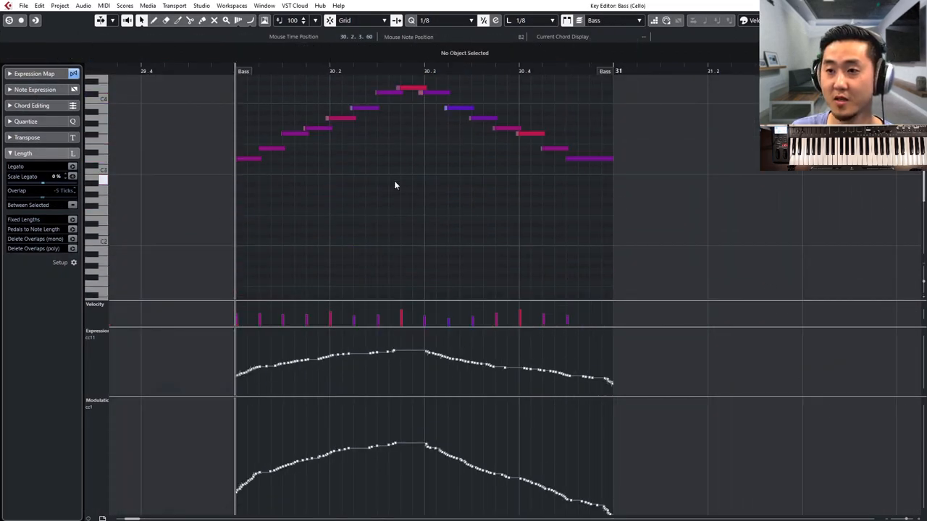
key("Return")
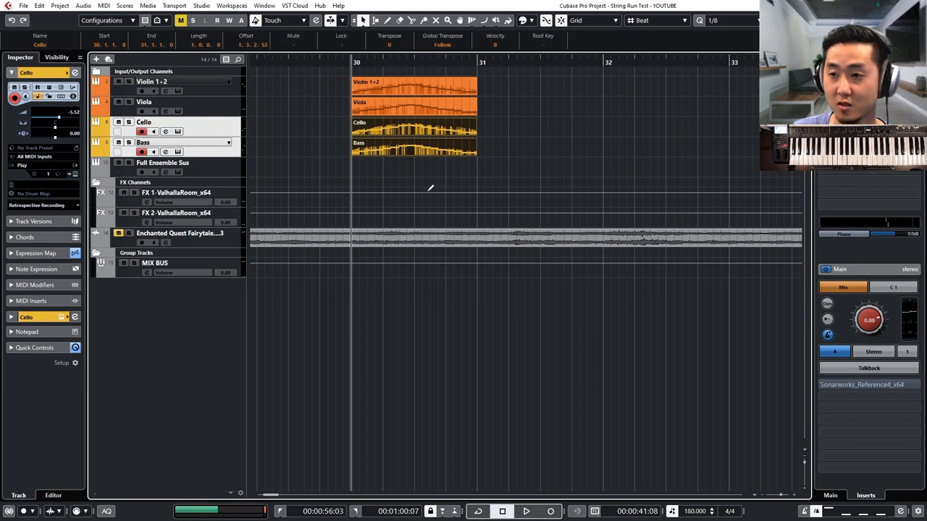
left_click(431, 189)
left_click(414, 158)
double_click(418, 150)
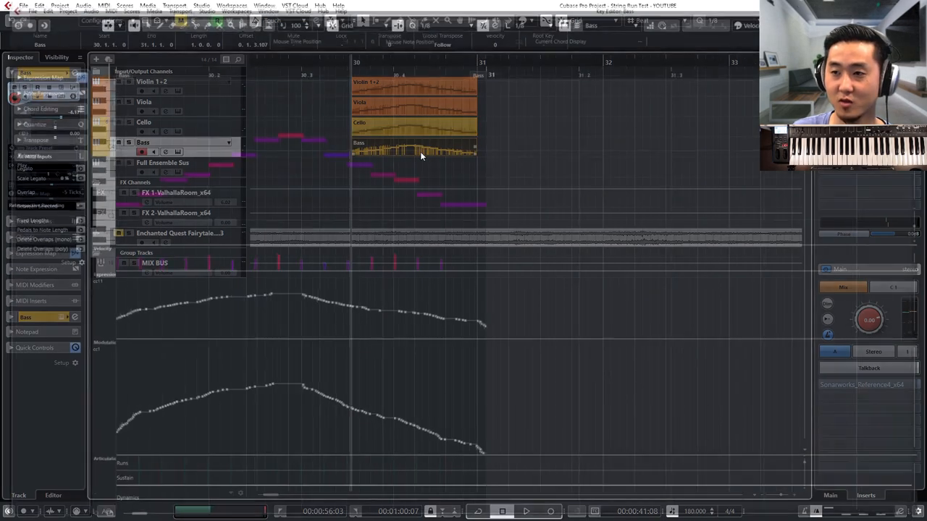
left_click_drag(435, 128, 116, 230)
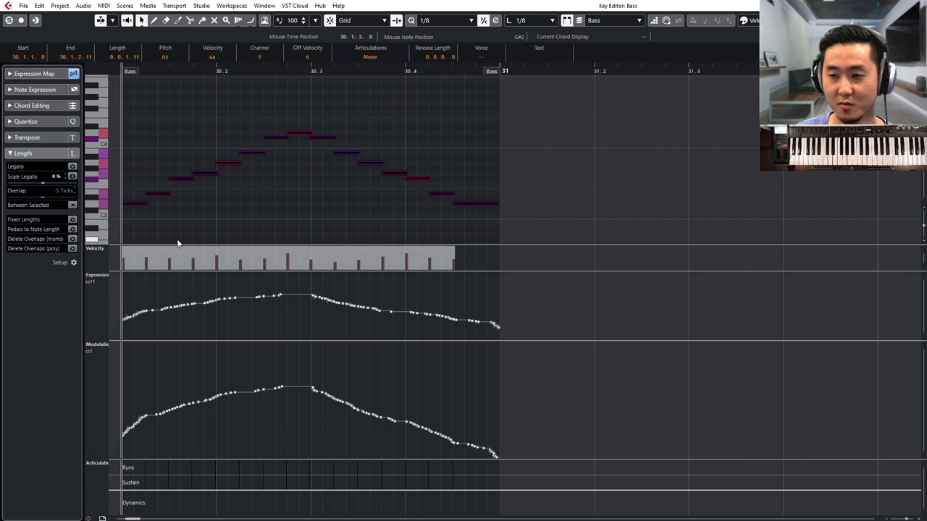
key("Return")
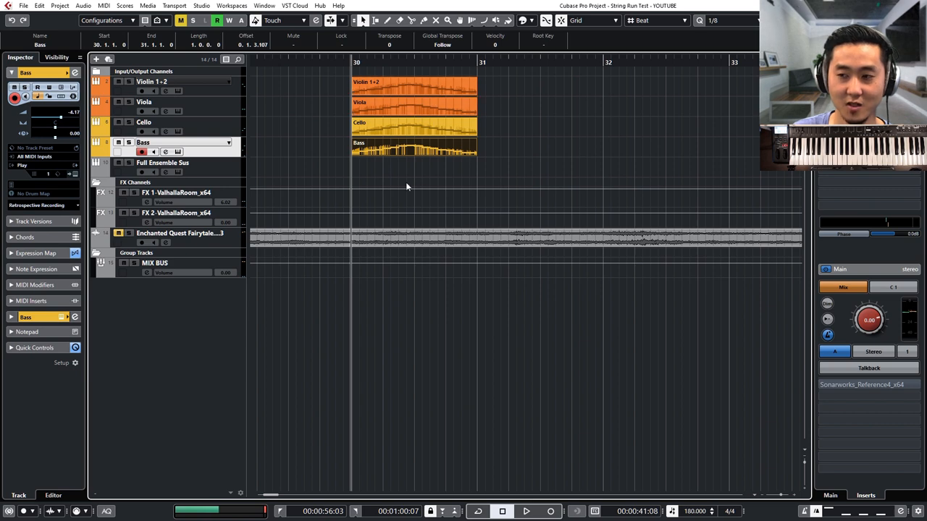
left_click(235, 194)
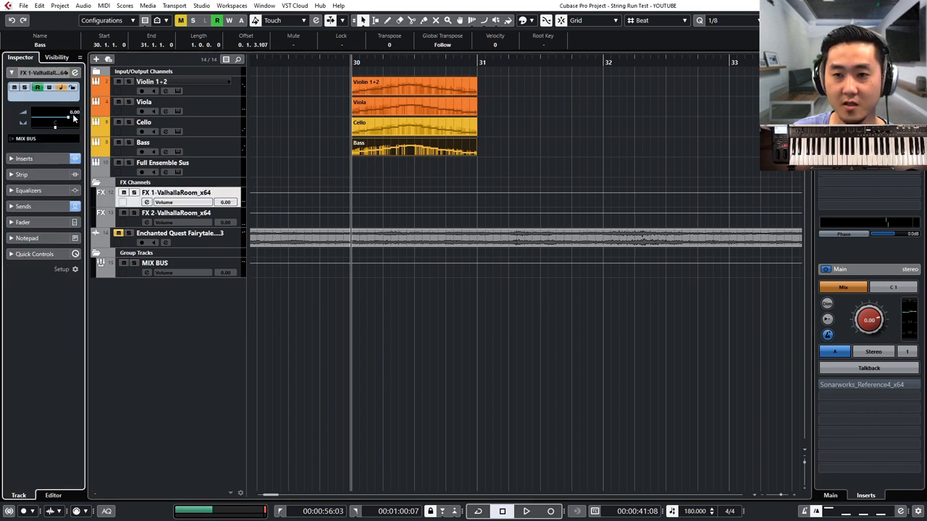
left_click(531, 148)
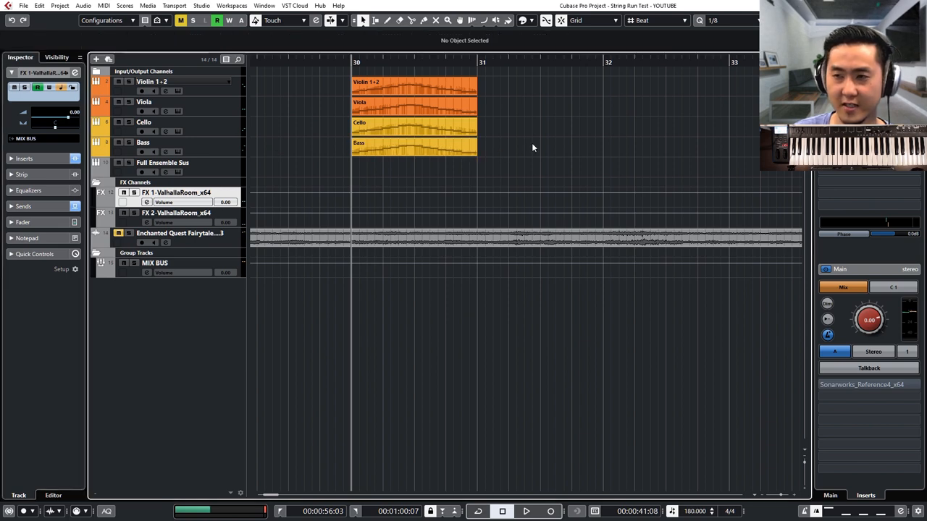
key("space")
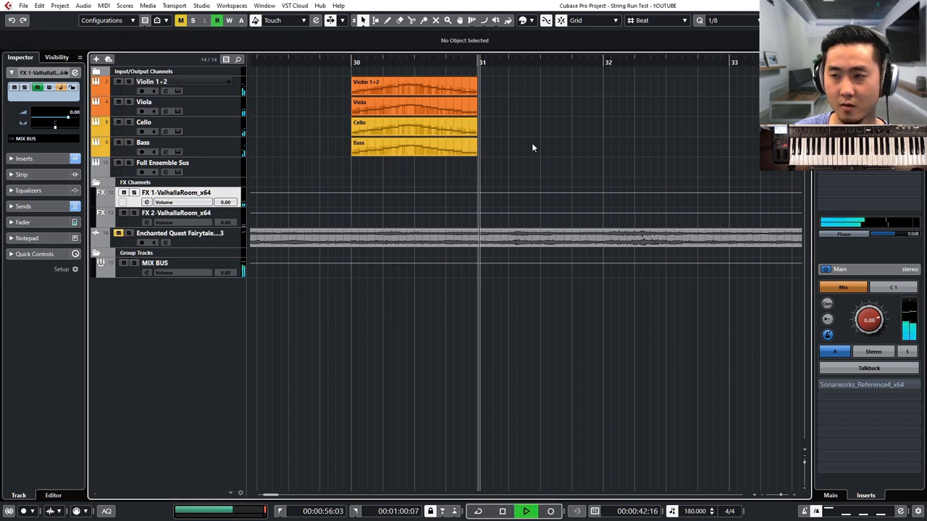
key("space")
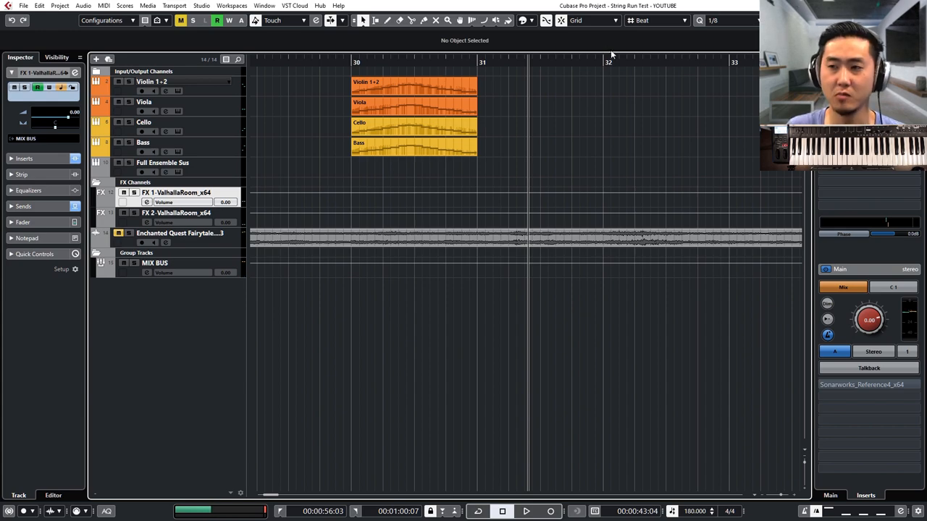
left_click_drag(441, 75, 420, 154)
Step: Open the four parts' notes, step through the run from its first note, and select the peak note
key("Return")
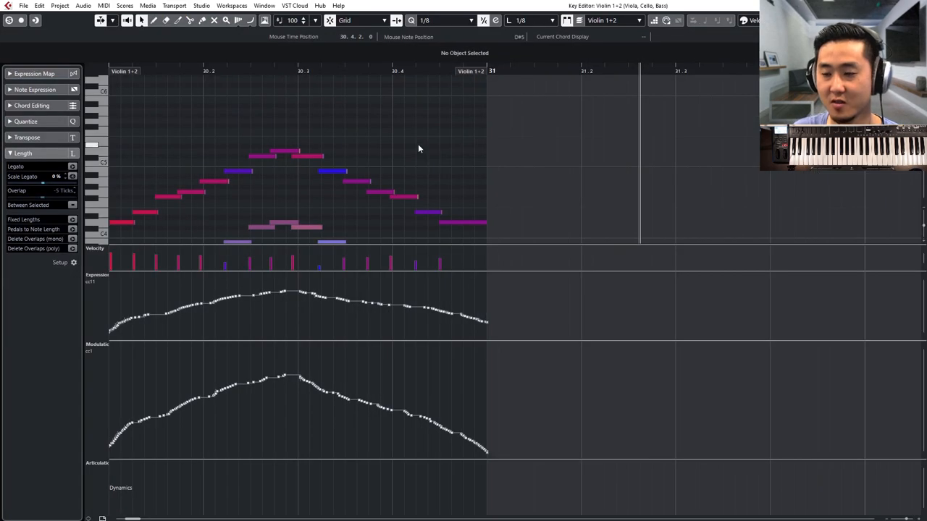
scroll(432, 146, "down", 3)
scroll(432, 145, "down", 3)
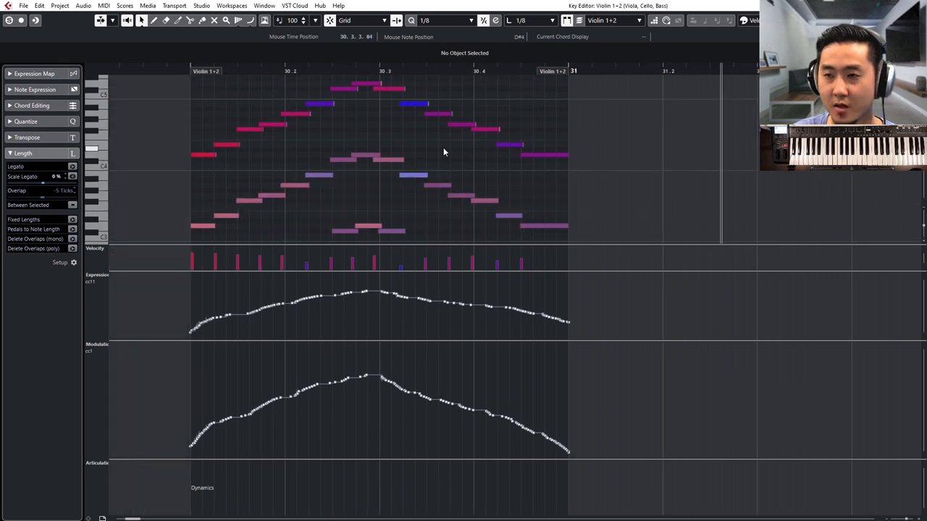
left_click(266, 145)
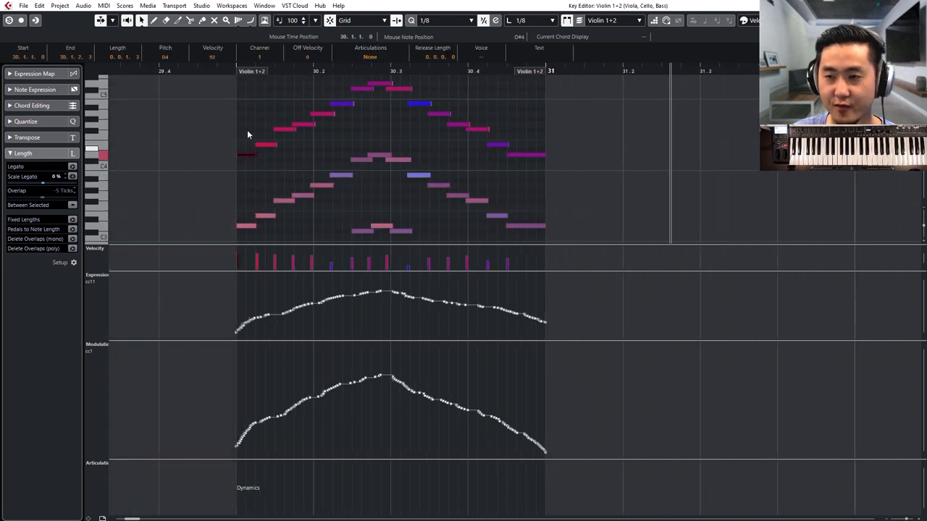
key("Right")
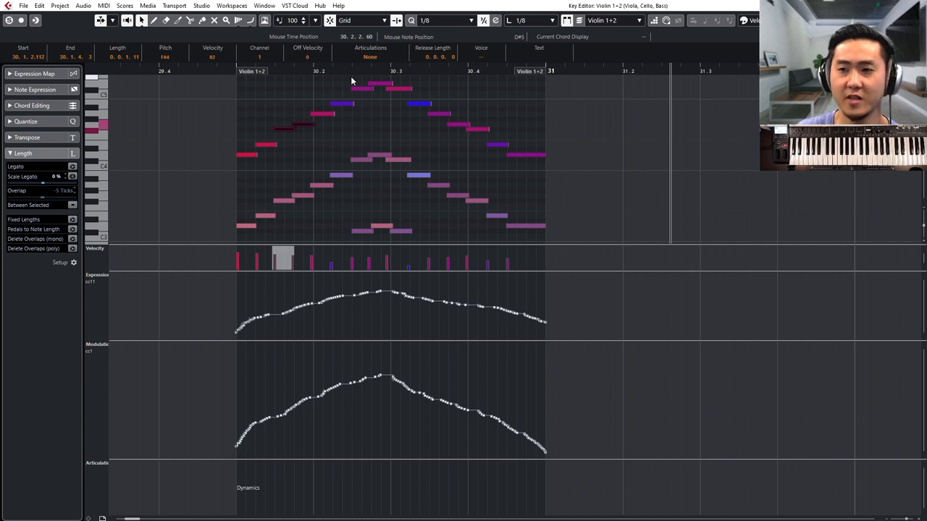
left_click_drag(244, 131, 234, 233)
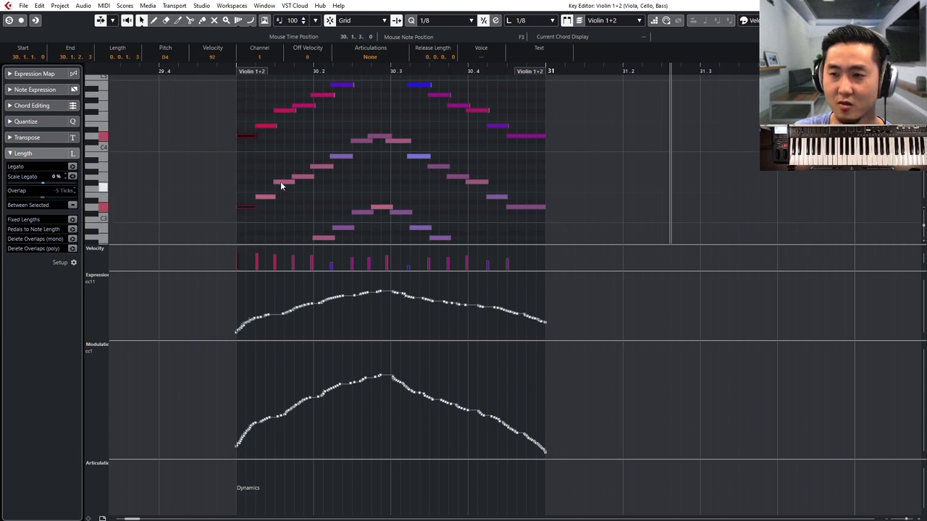
scroll(307, 140, "up", 4)
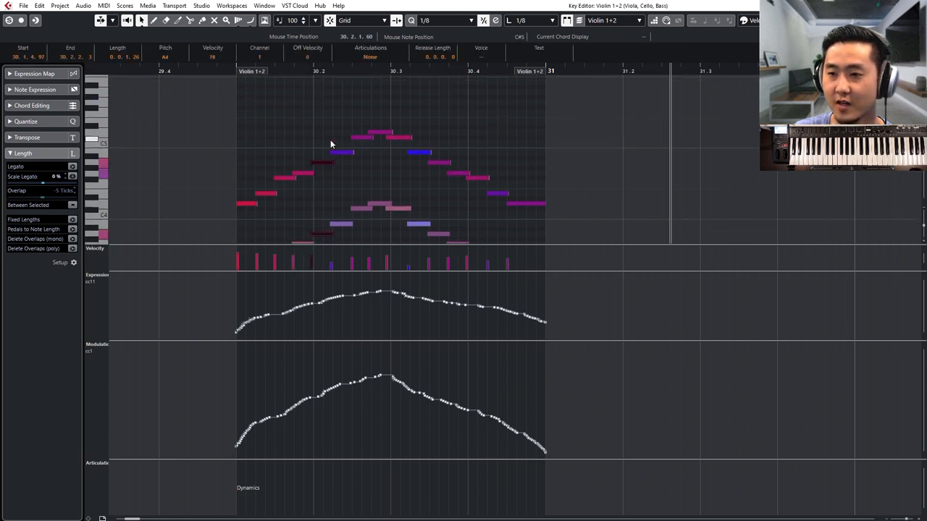
scroll(375, 181, "down", 2)
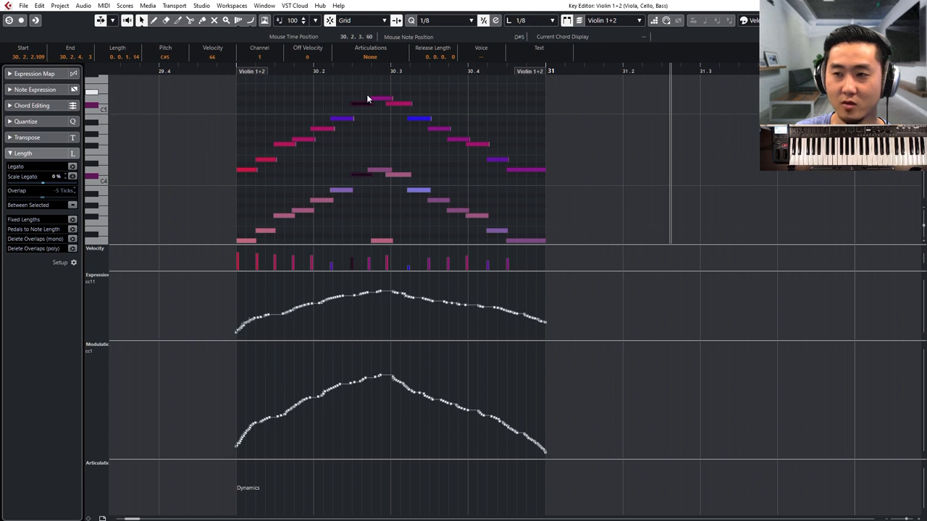
left_click_drag(382, 83, 378, 190)
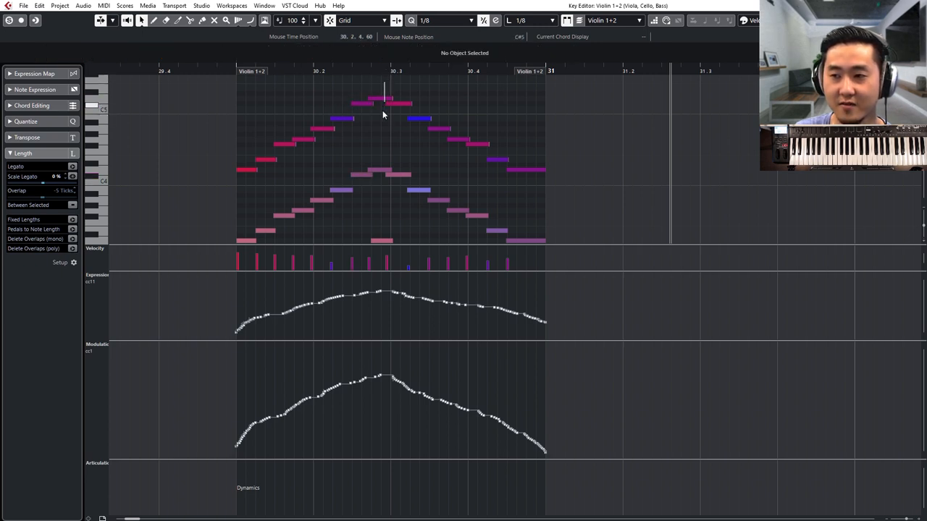
left_click_drag(376, 82, 375, 174)
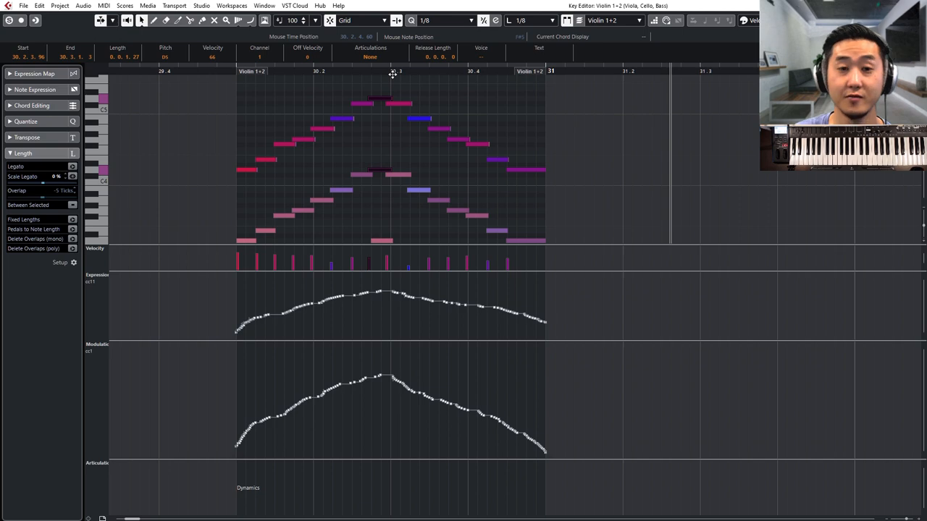
Step: Set Sizing Applies Time Stretch and stretch the four string parts slightly past bar 31
key("Return")
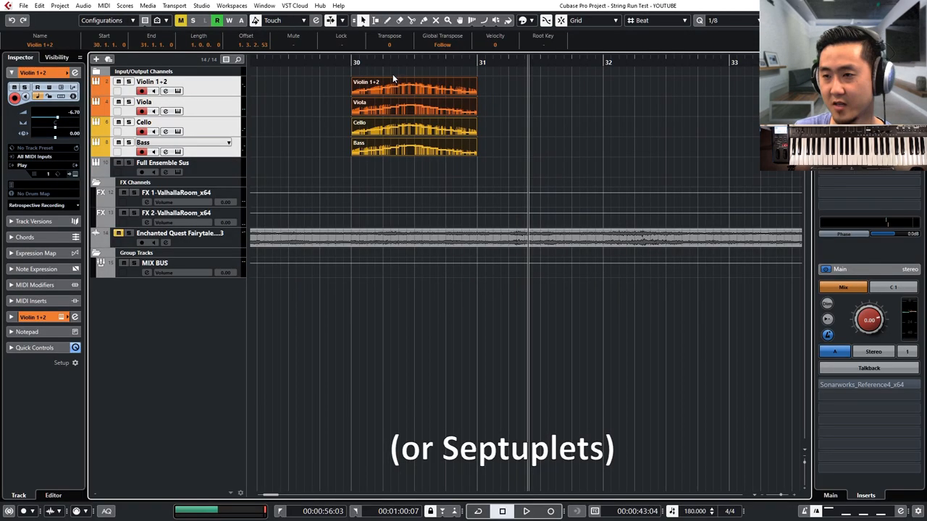
key("h")
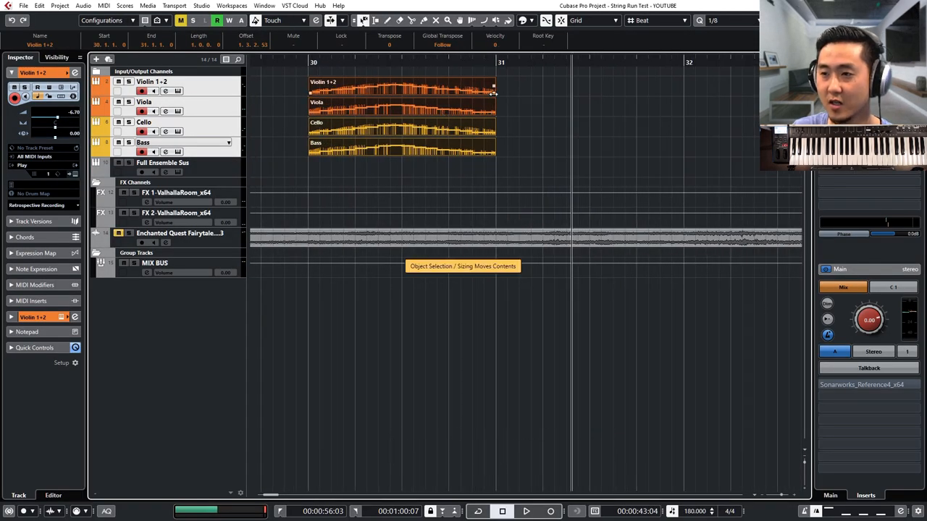
left_click(362, 21)
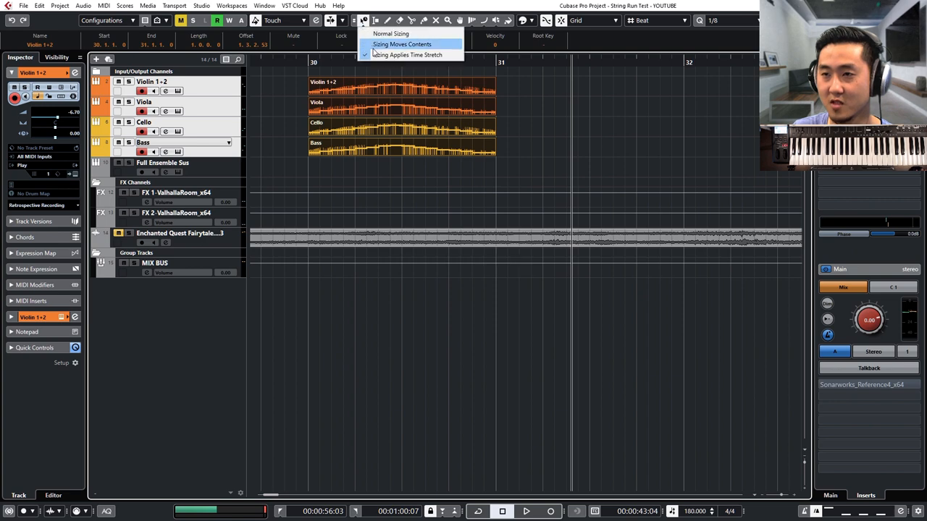
left_click(405, 55)
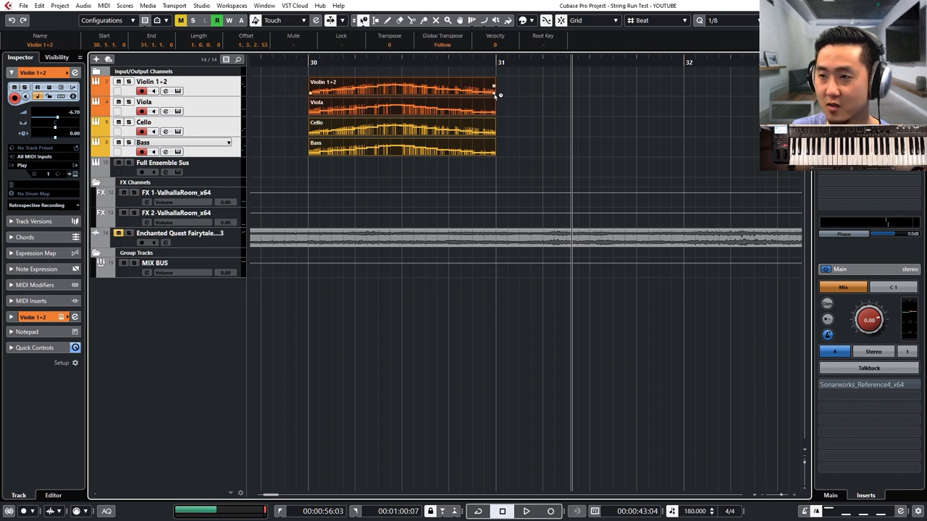
key("h")
key("h")
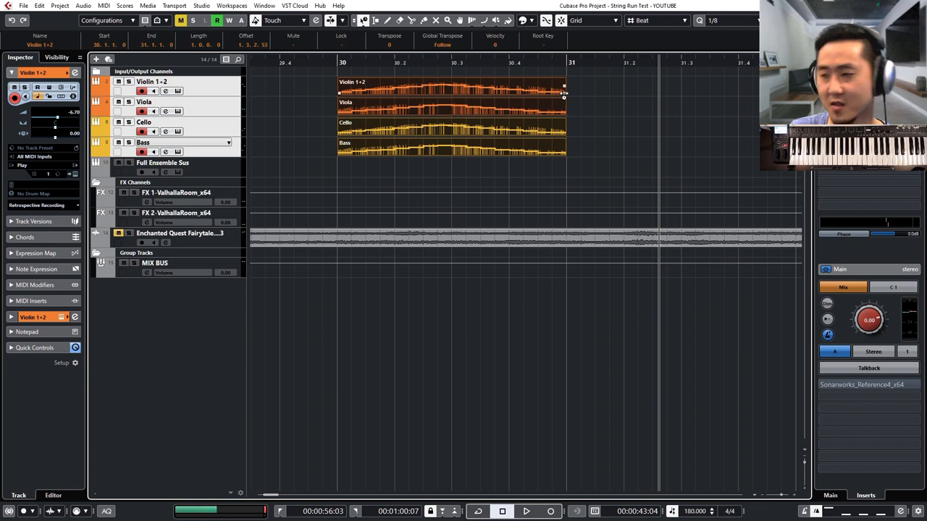
left_click_drag(565, 94, 579, 94)
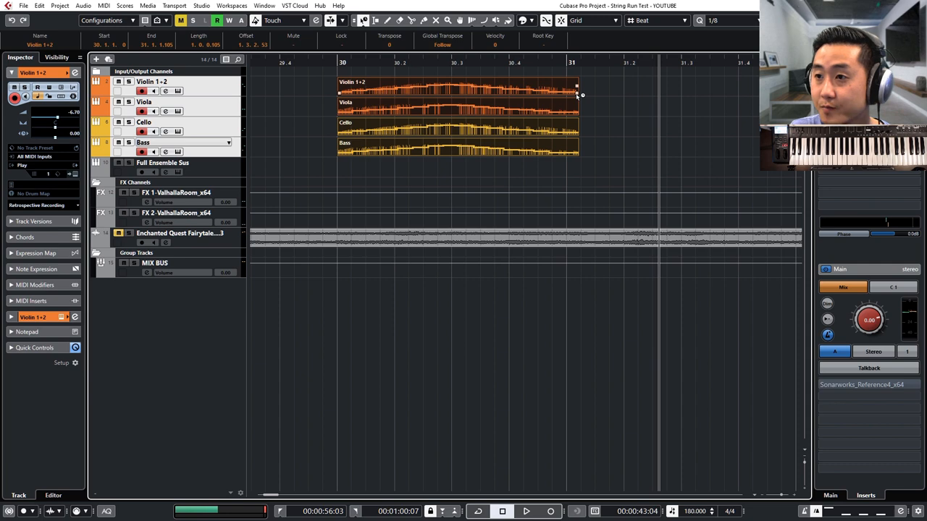
left_click_drag(577, 94, 592, 95)
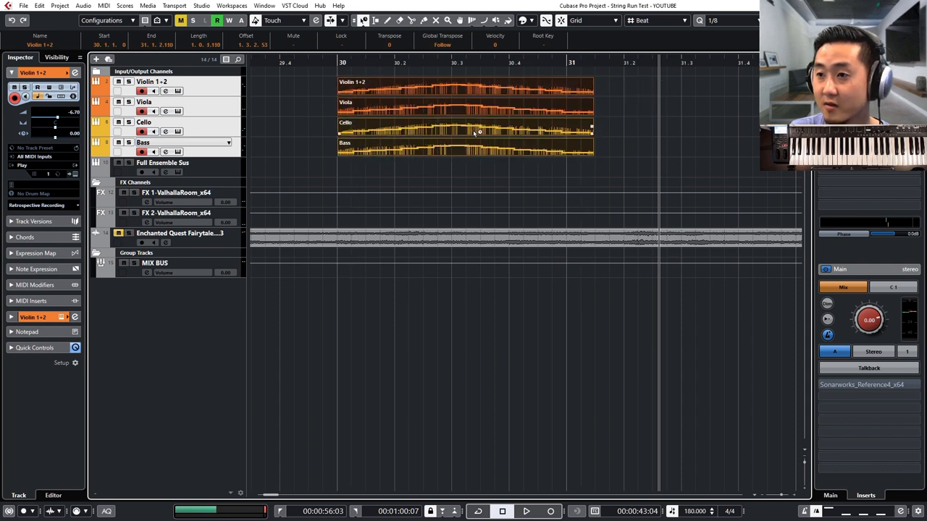
Step: Fine-tune the stretched length of the parts and open their notes in the Key Editor
key("shift+h")
key("shift+h")
key("shift+h")
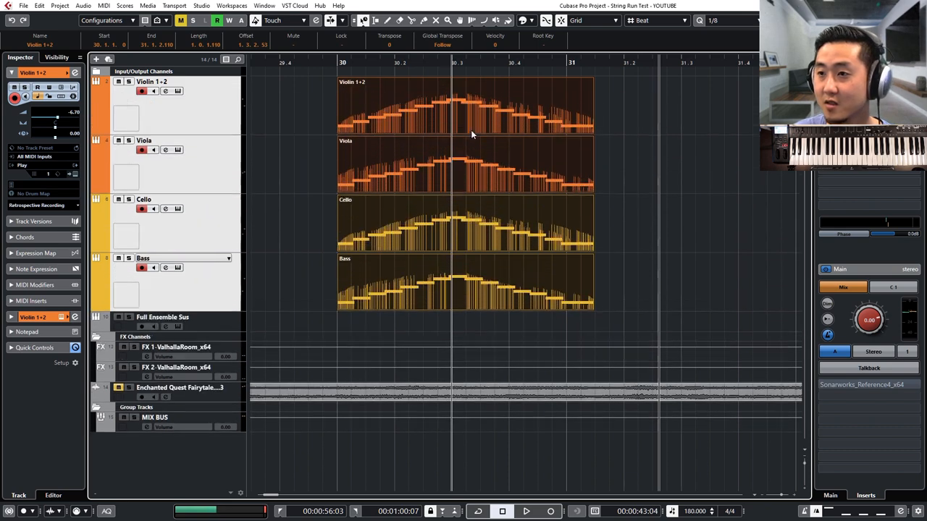
key("h")
key("h")
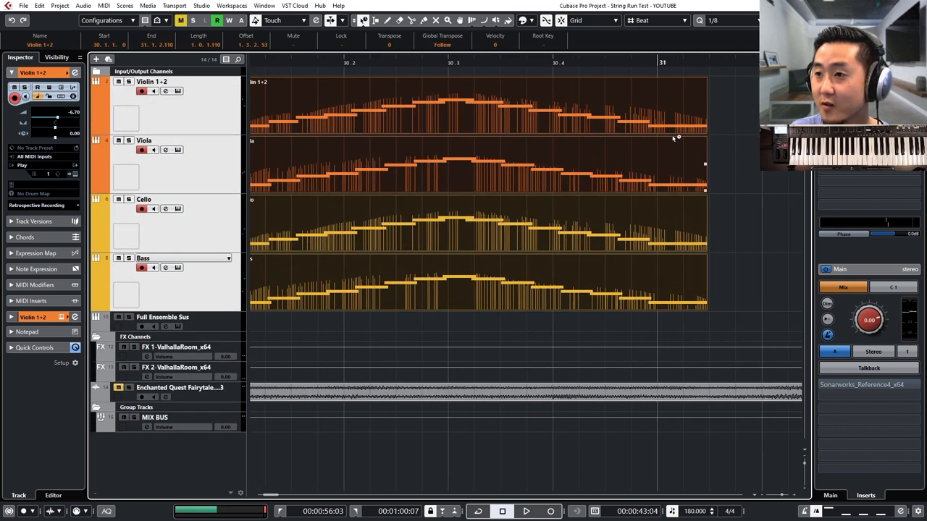
left_click_drag(708, 134, 721, 135)
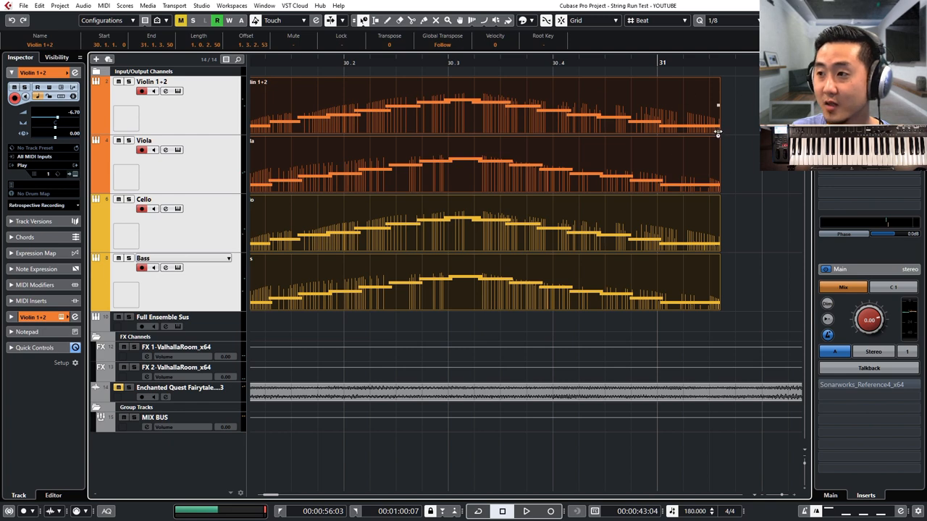
left_click_drag(718, 132, 733, 135)
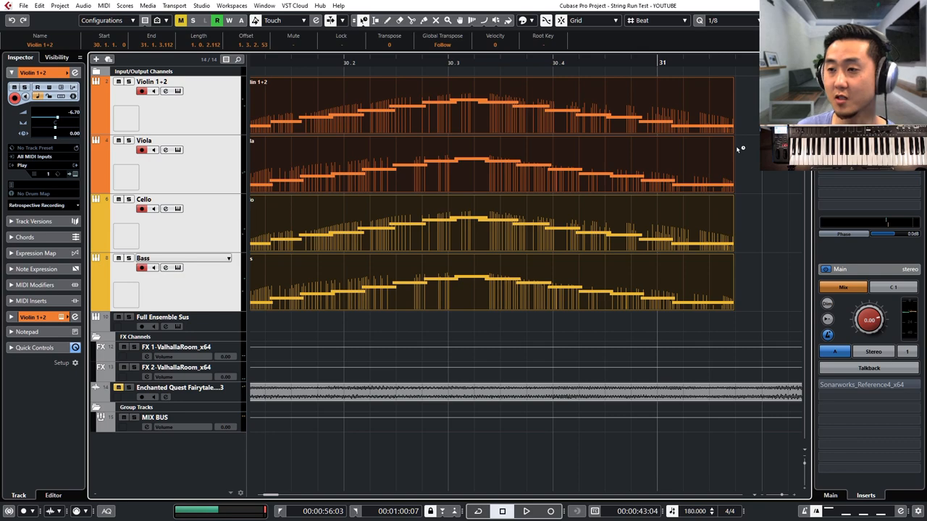
key("Return")
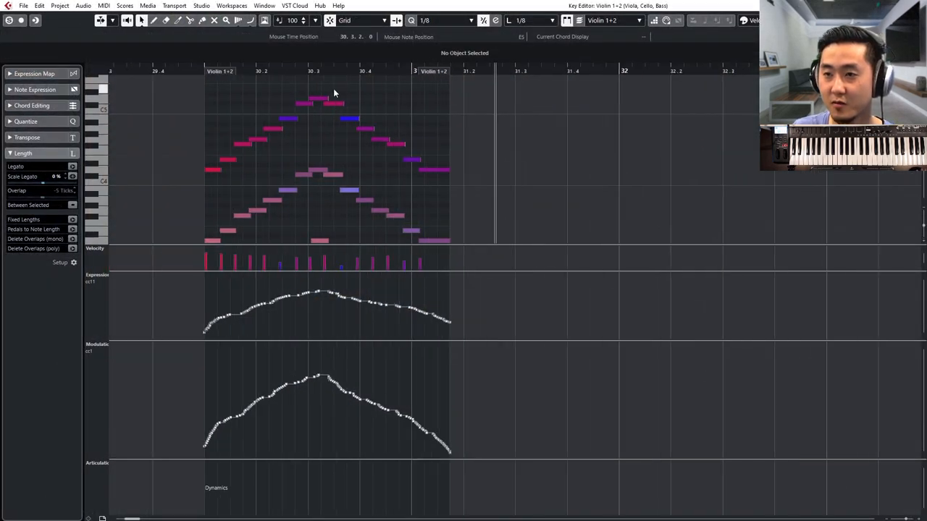
Step: Delete the descending second half of the run in all four parts and close the editor
left_click_drag(333, 88, 475, 232)
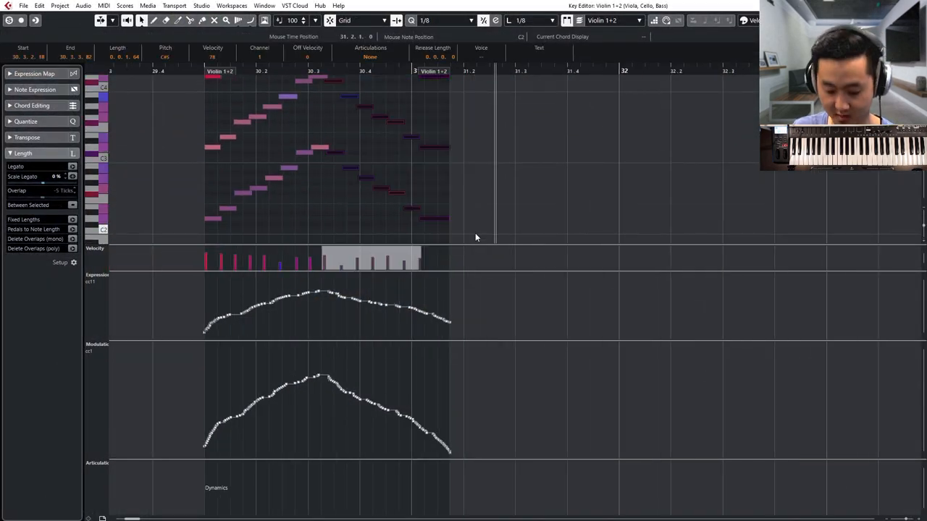
key("Delete")
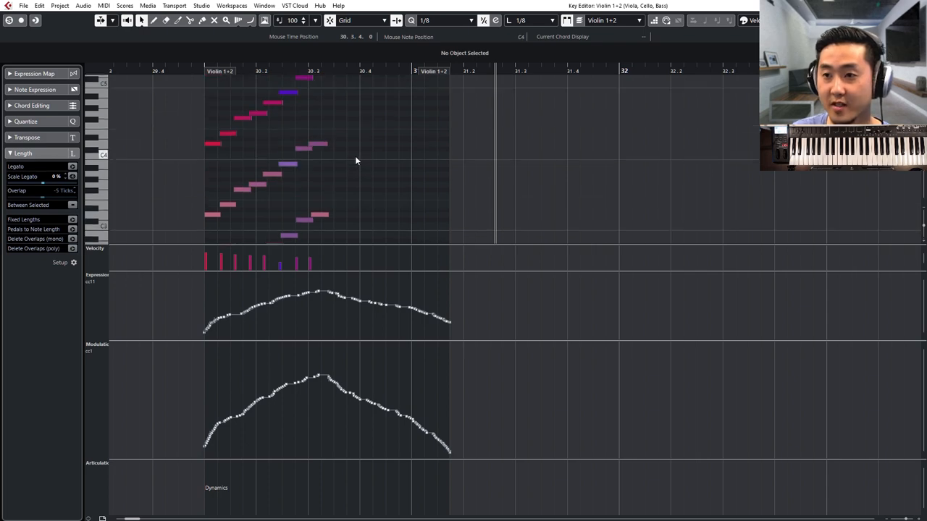
key("Return")
scroll(253, 92, "down", 3)
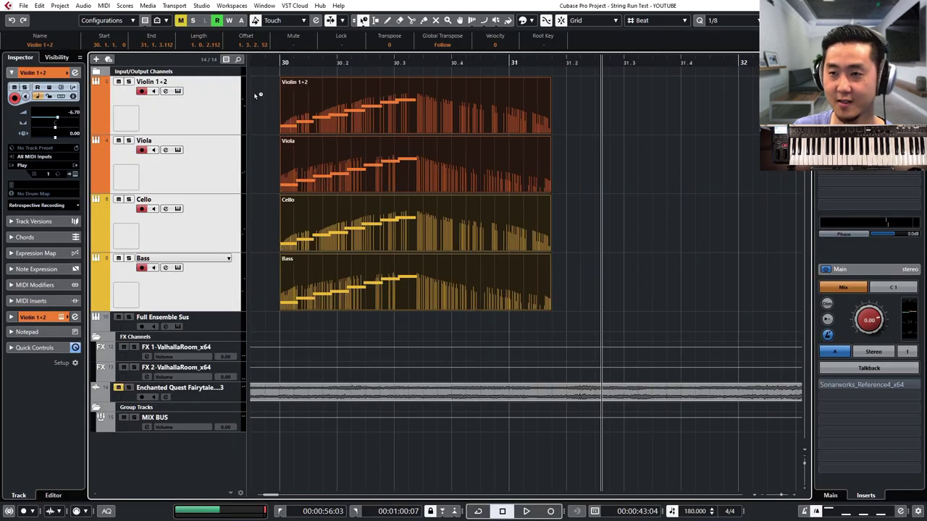
Step: Play back the rising four-part run from bar 30
left_click(281, 62)
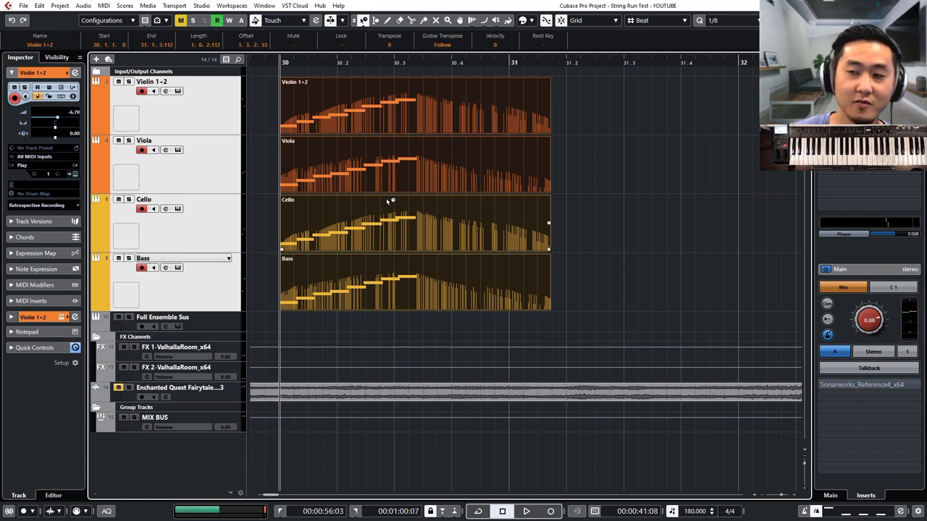
key("space")
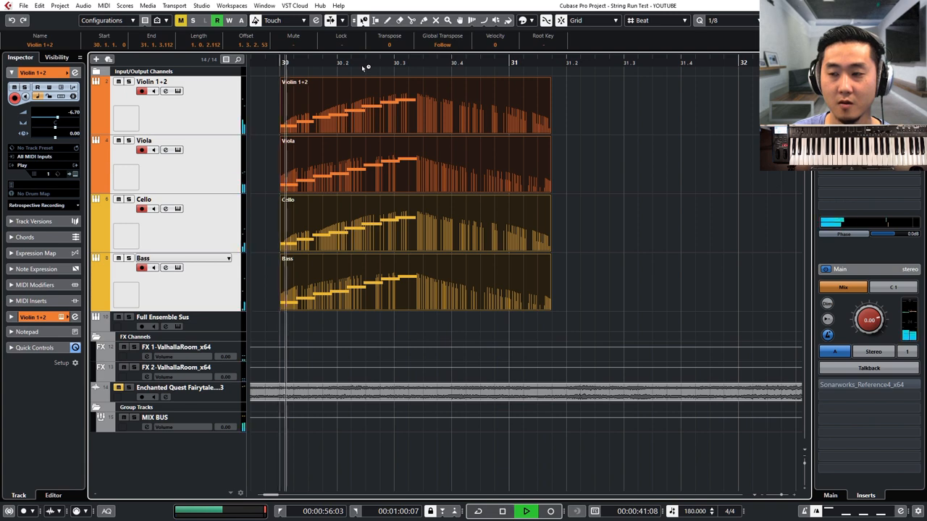
key("space")
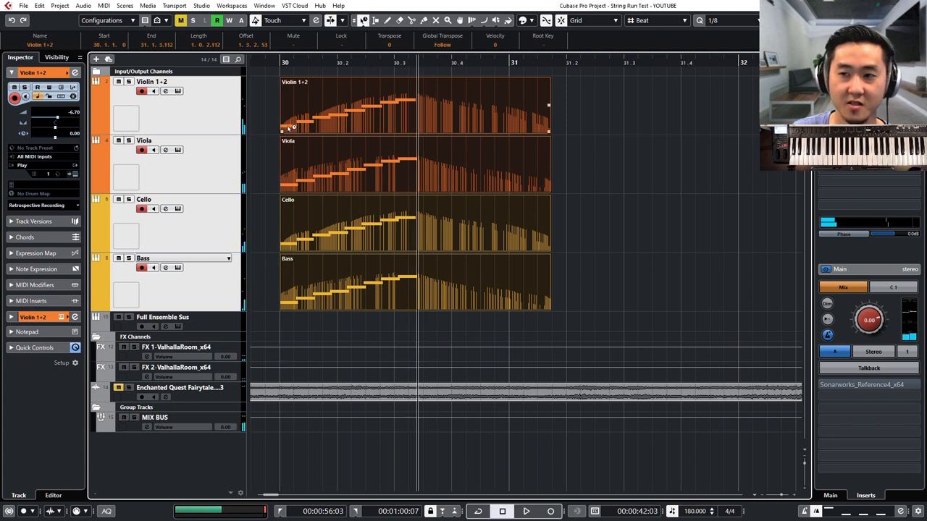